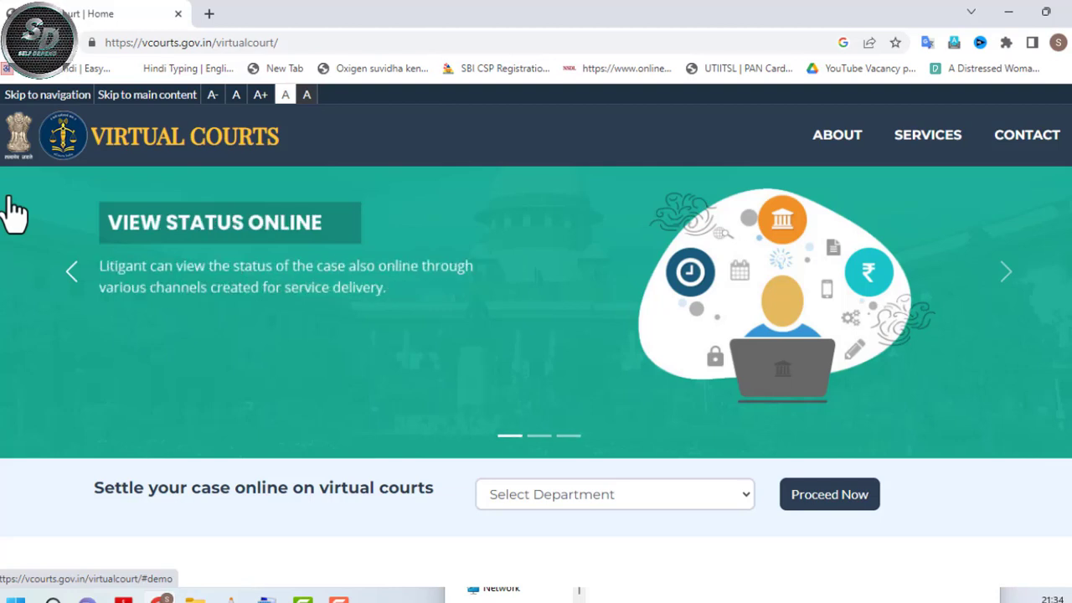
# - Choose Uttar Pradesh (Traffic Department) from the department list and proceed to its case search
pyautogui.moveTo(208, 491); pyautogui.dragTo(317, 499)
pyautogui.click(368, 508)
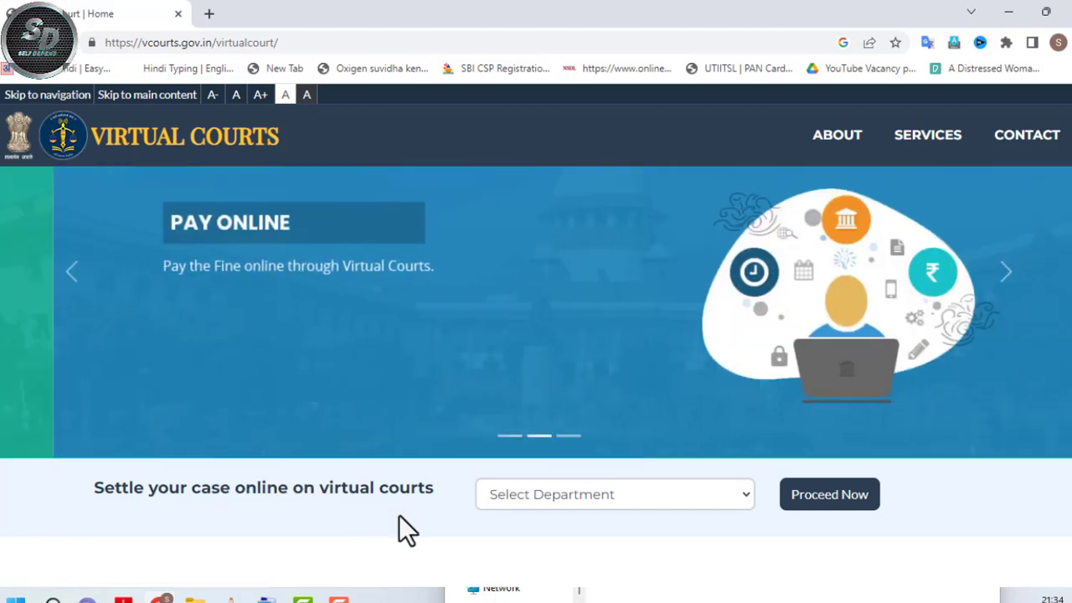
pyautogui.click(570, 499)
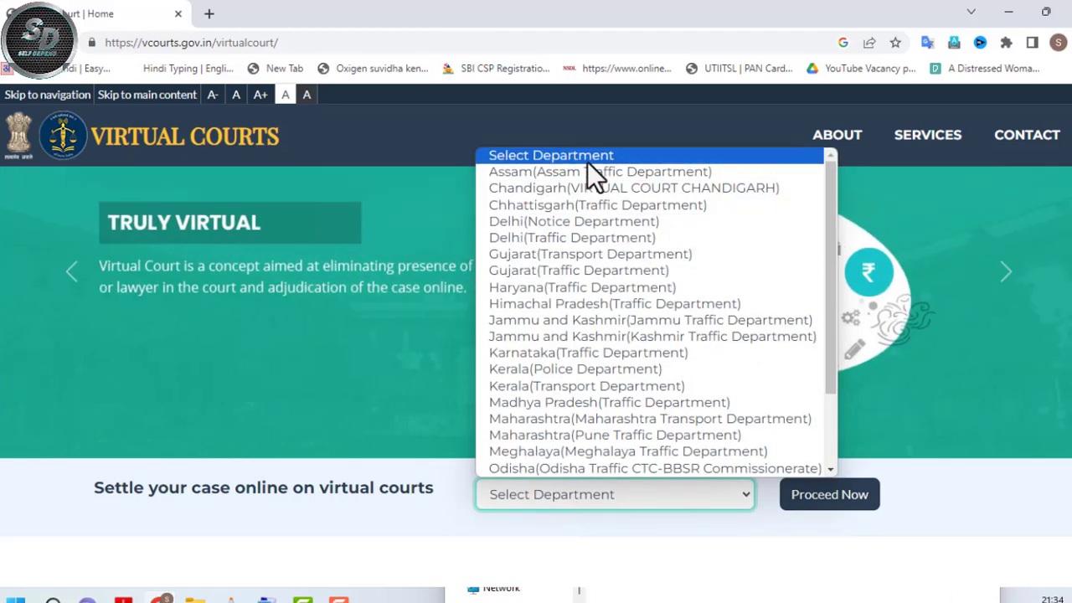
pyautogui.scroll(-2, 593, 218)
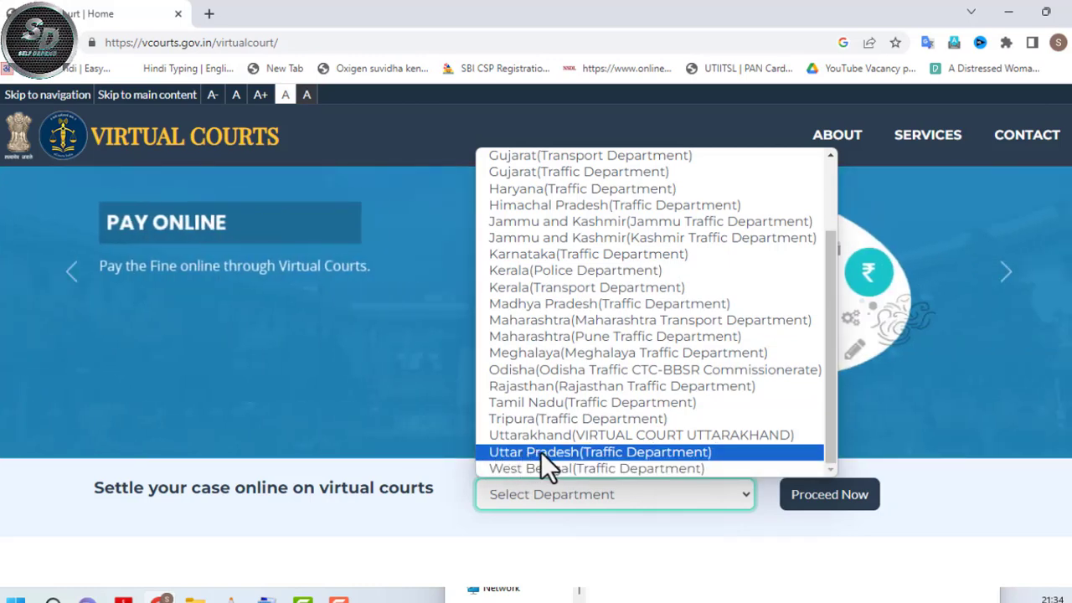
pyautogui.click(542, 451)
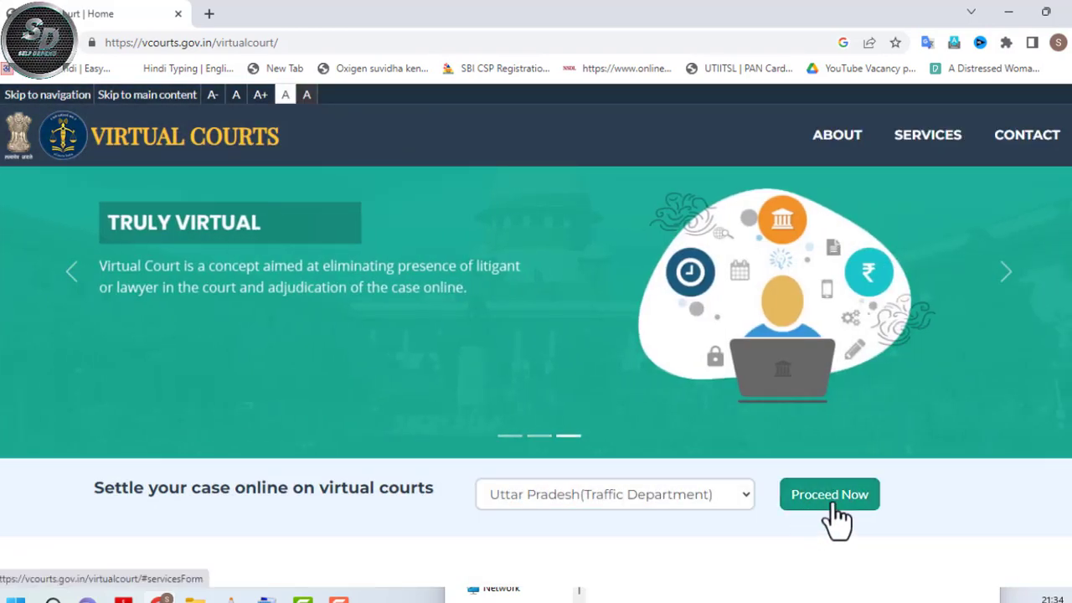
pyautogui.click(835, 507)
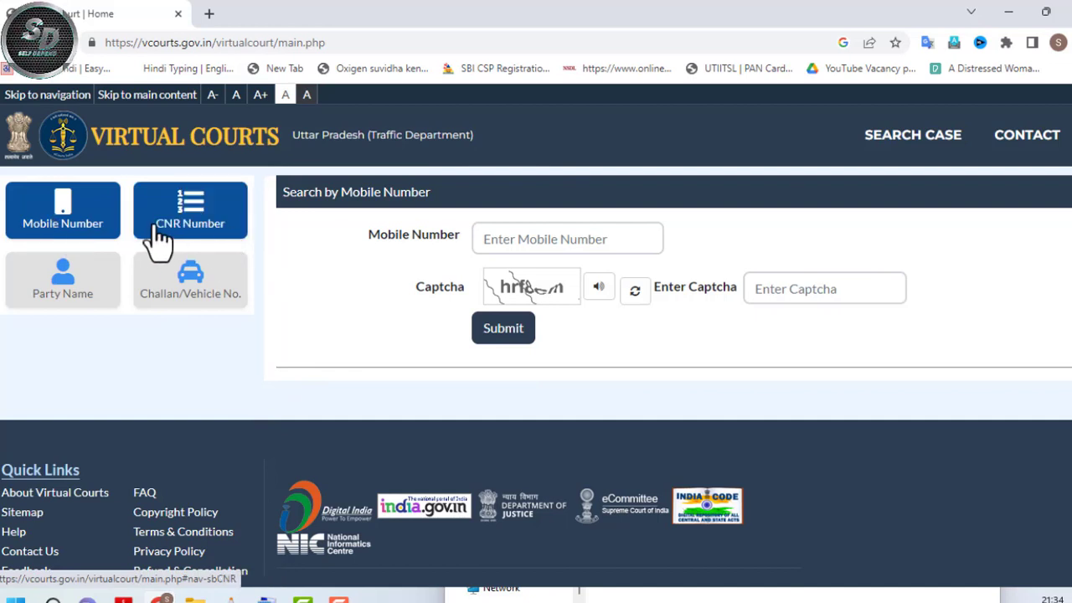
# - Search challans by vehicle number, filling in the vehicle number and captcha
pyautogui.click(177, 300)
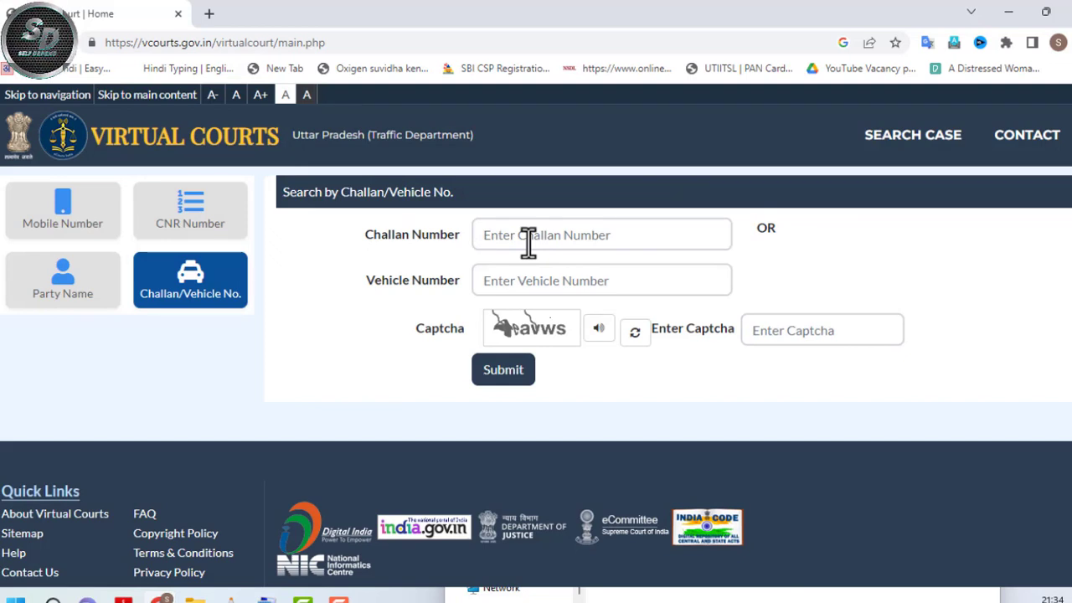
pyautogui.click(540, 233)
pyautogui.click(540, 282)
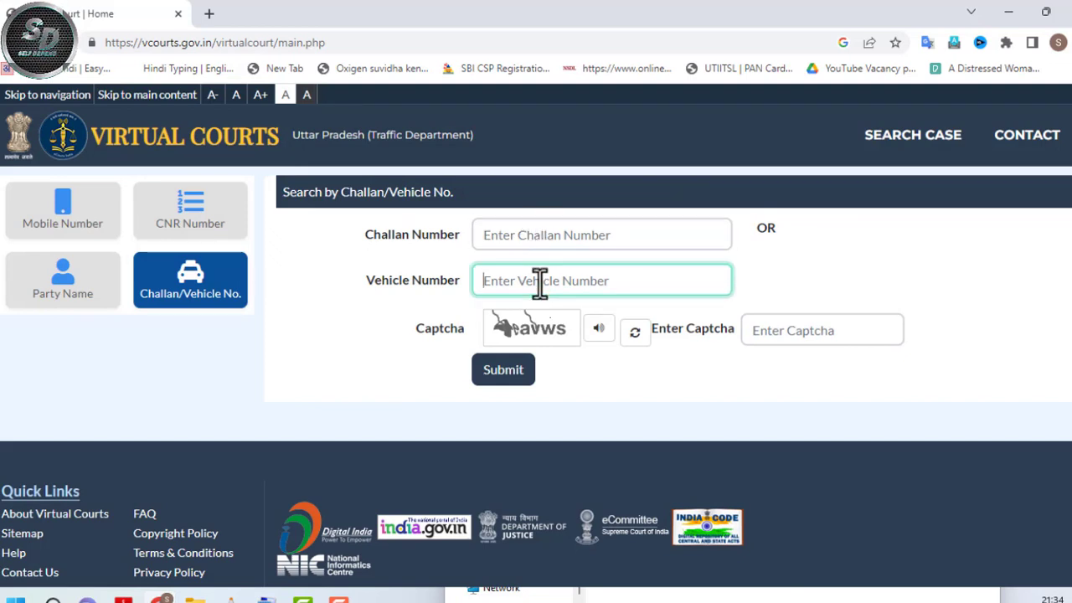
pyautogui.click(549, 239)
pyautogui.click(514, 291)
pyautogui.click(765, 330)
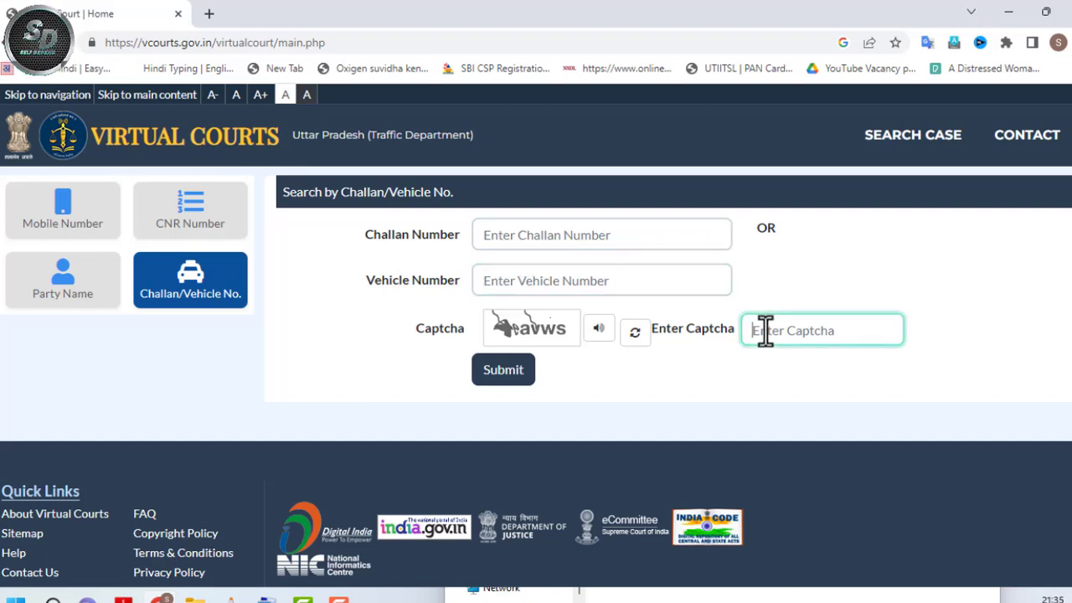
pyautogui.click(526, 379)
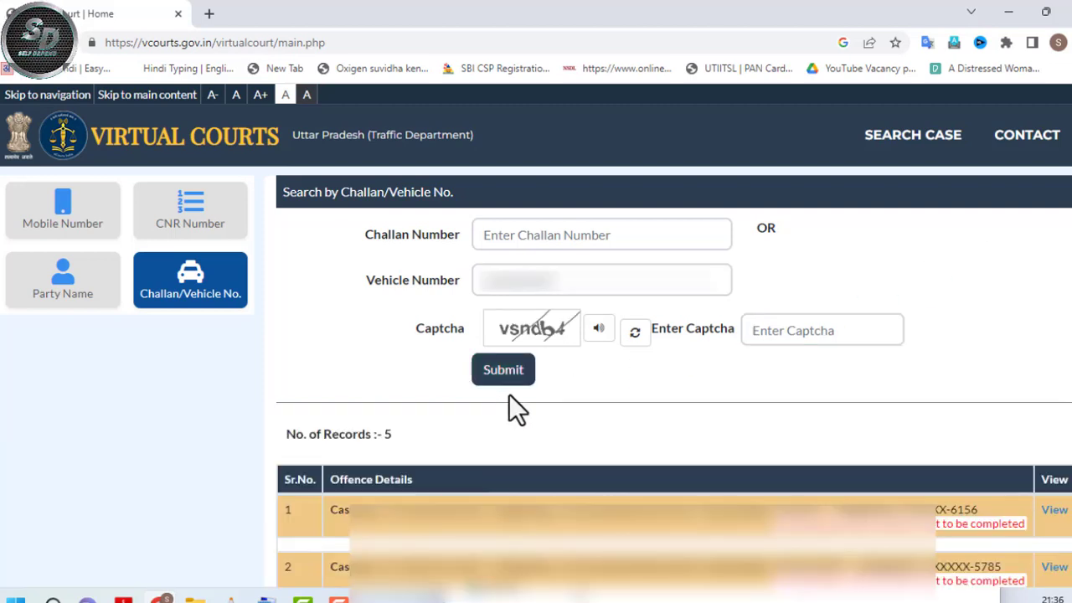
# - Scroll through the five returned records awaiting proceedings, each with a proposed fine of 100
pyautogui.moveTo(288, 434); pyautogui.dragTo(378, 442)
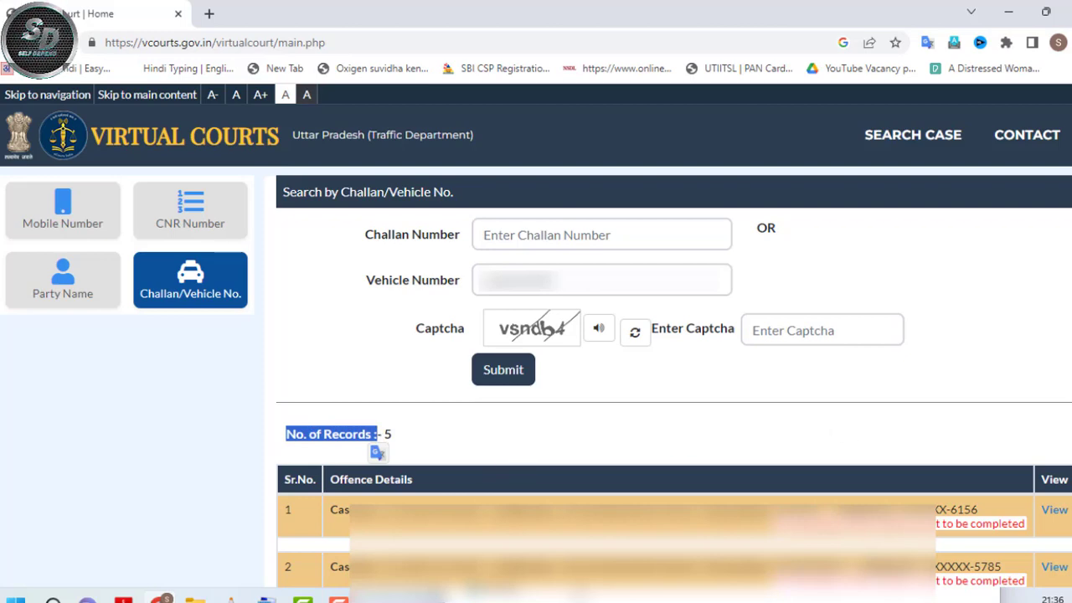
pyautogui.scroll(-3, 378, 442)
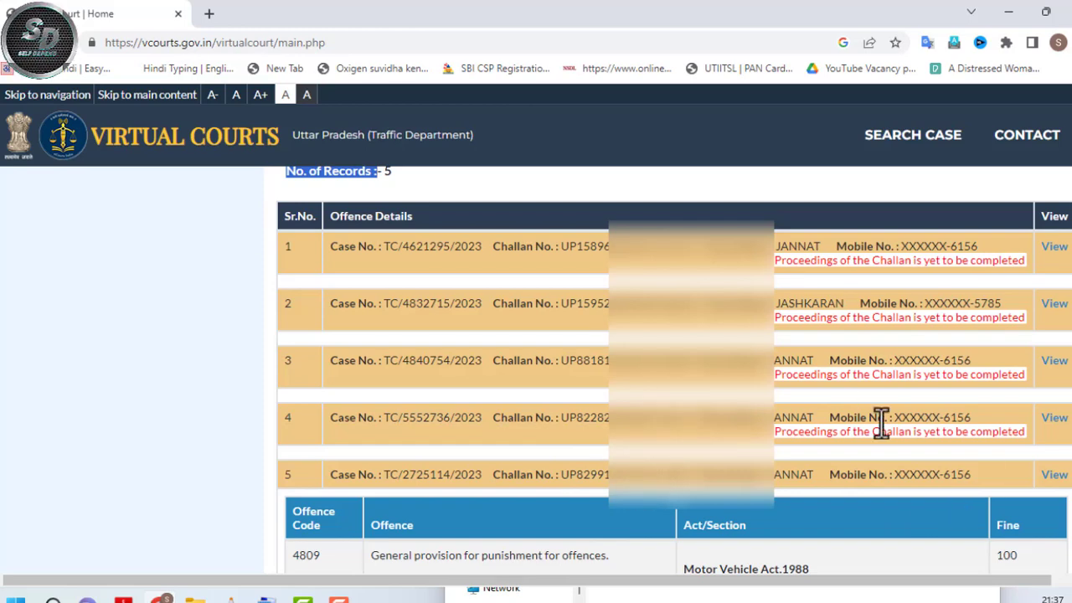
pyautogui.scroll(-4, 1004, 466)
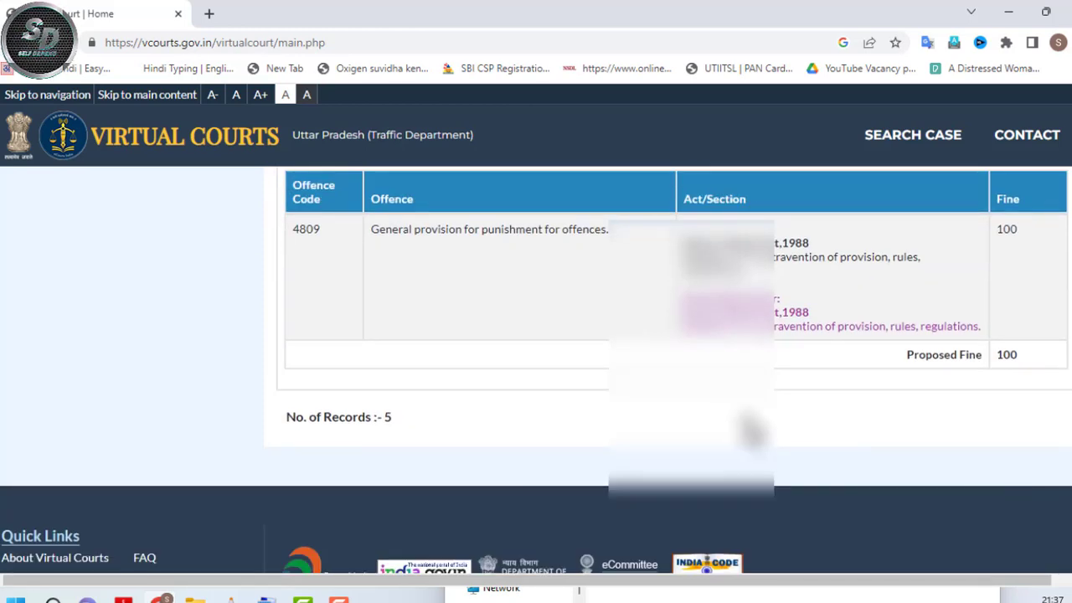
pyautogui.scroll(4, 850, 414)
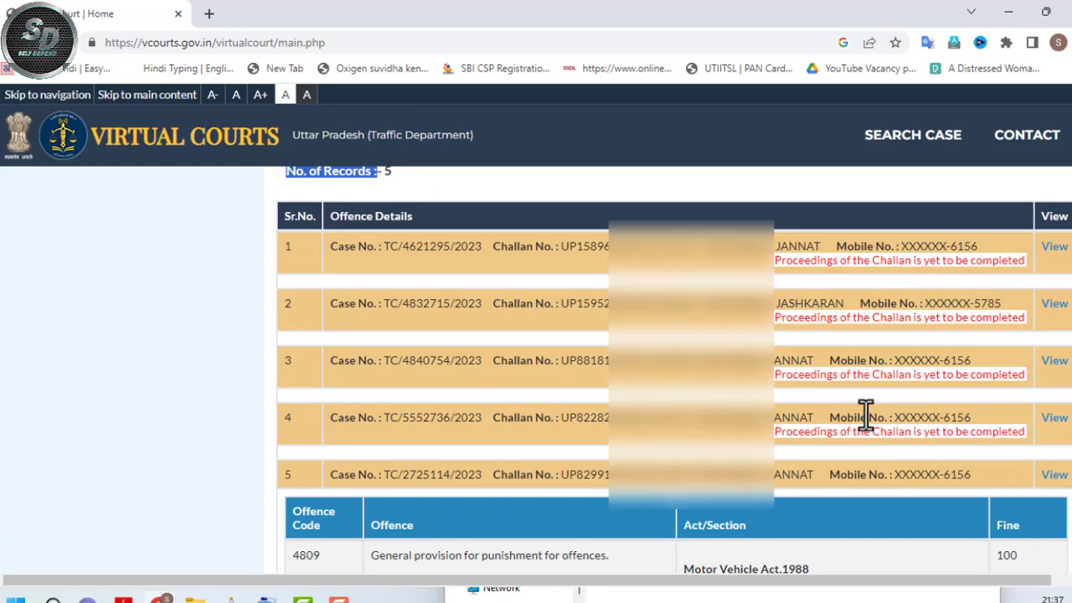
pyautogui.scroll(3, 863, 413)
pyautogui.scroll(-3, 858, 413)
pyautogui.scroll(-5, 826, 411)
pyautogui.scroll(4, 826, 410)
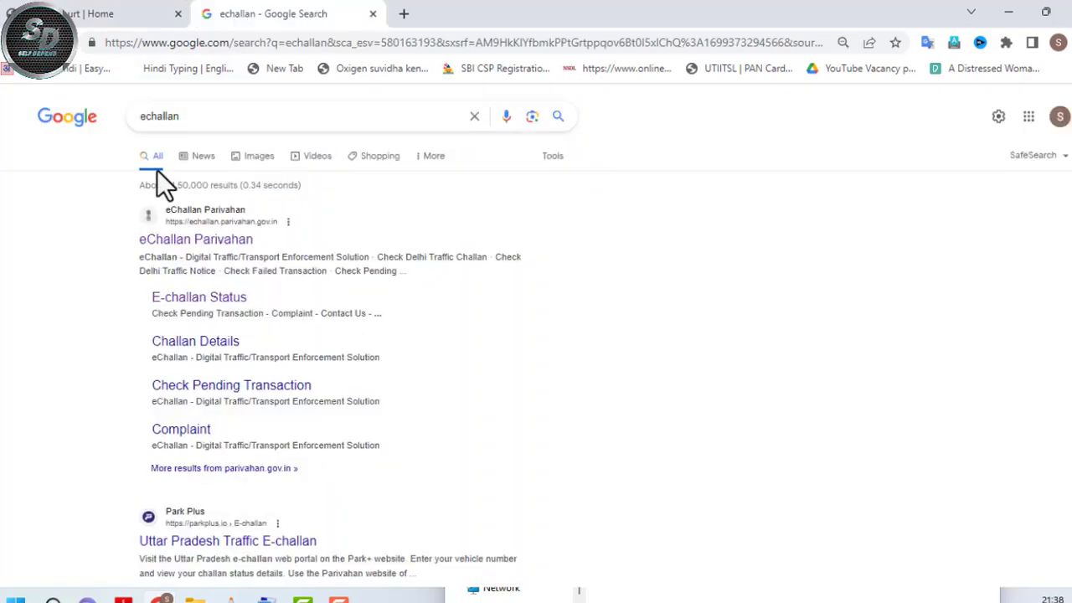
# - Search Google for 'echallan' and open eChallan Parivahan's E-challan Status page
pyautogui.press('Return')
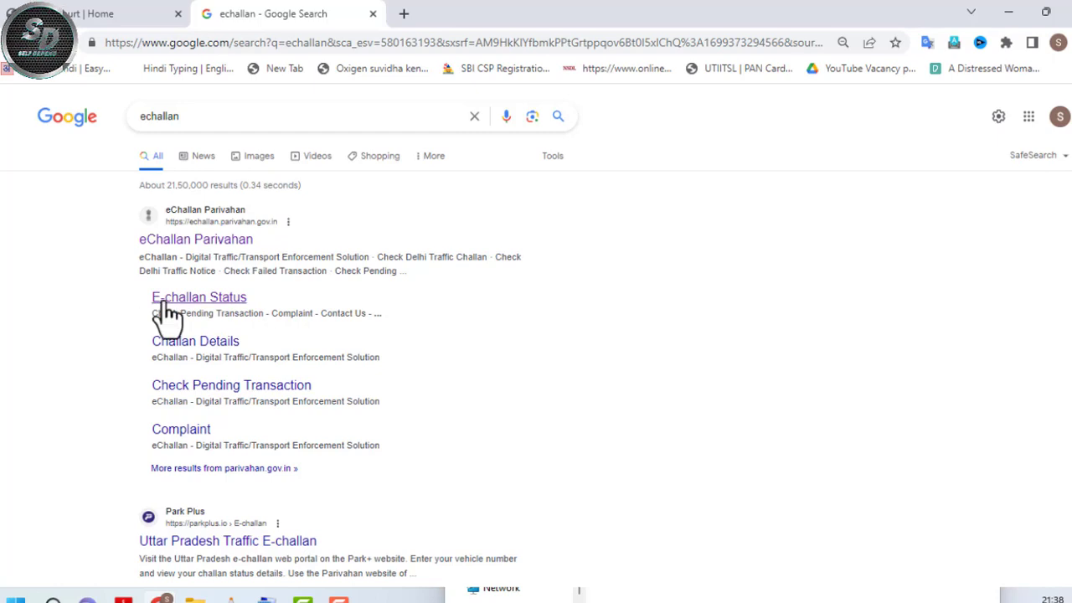
pyautogui.click(199, 303)
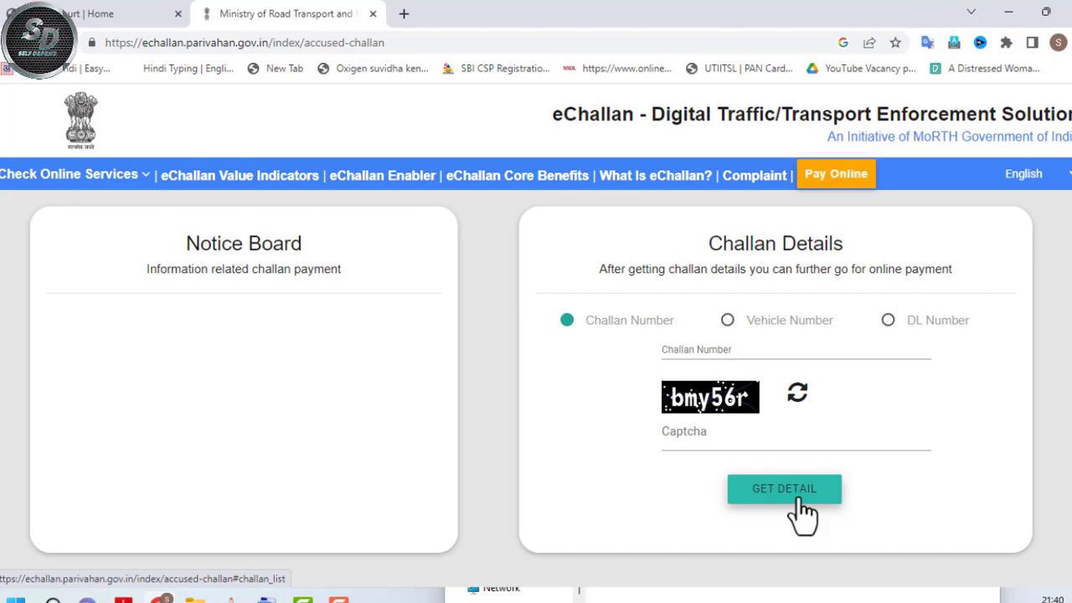
# - Look up challans by vehicle number, pasting the engine's last characters and entering the captcha
pyautogui.click(727, 320)
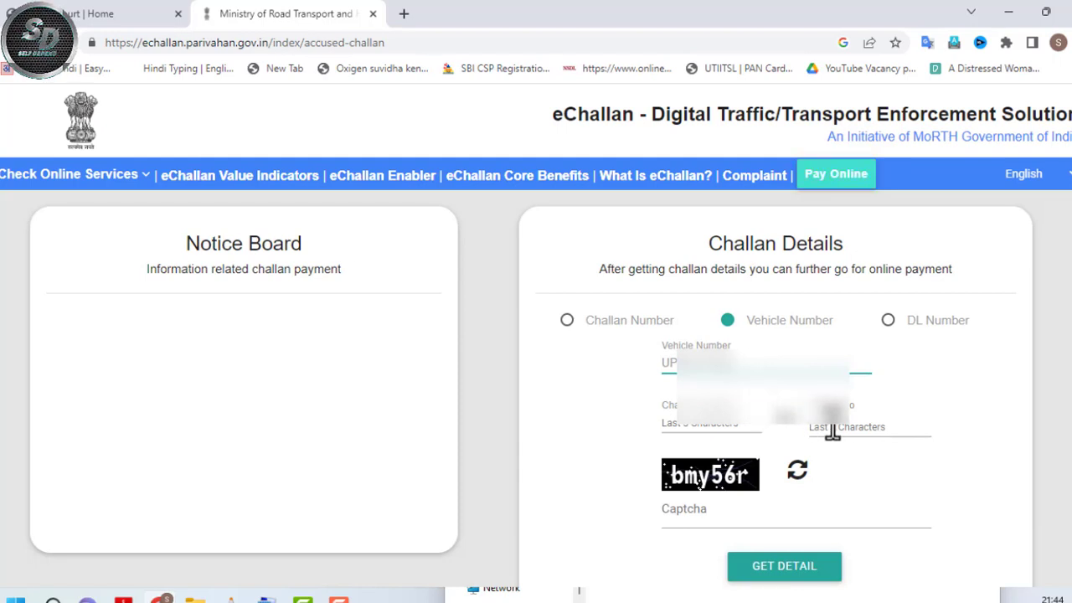
pyautogui.click(880, 424)
pyautogui.write('64676')
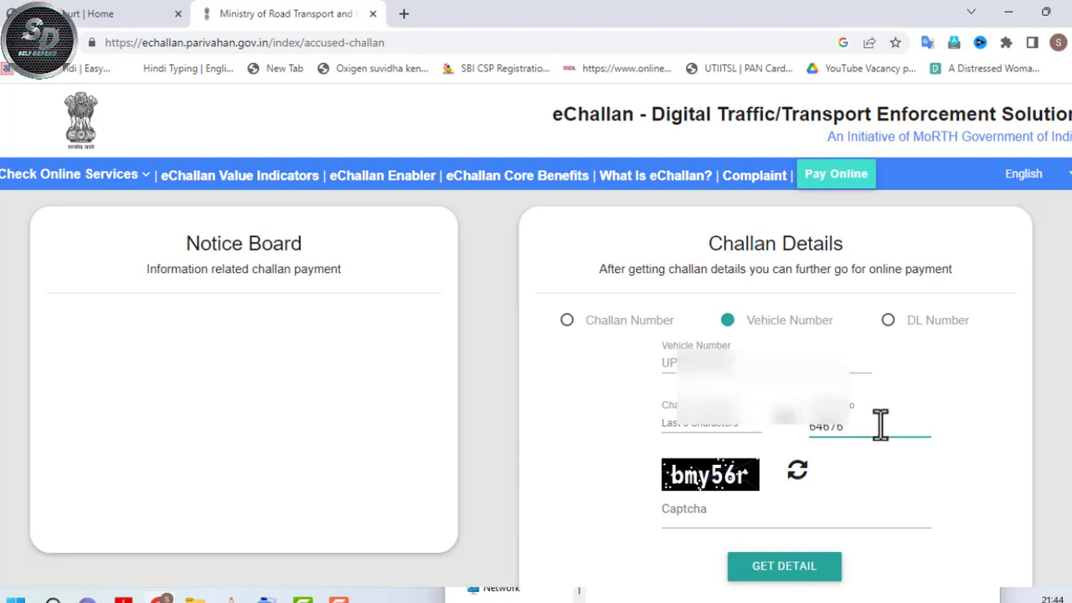
pyautogui.click(737, 520)
pyautogui.write('bmy56r')
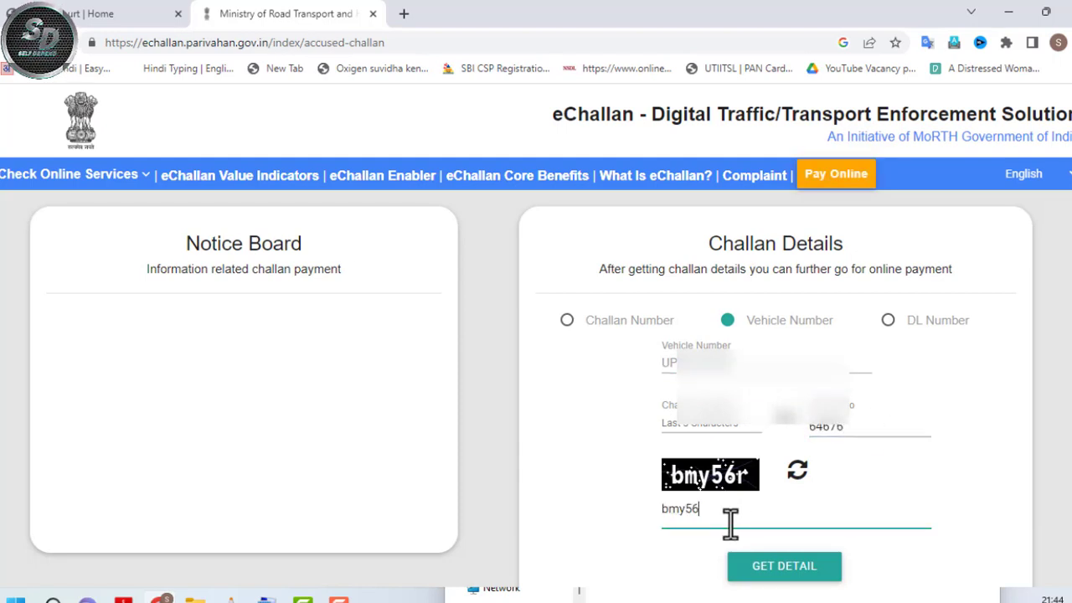
pyautogui.click(797, 576)
# - Scroll through the vehicle's challan list of pending 500–1500 fines
pyautogui.scroll(-5, 536, 335)
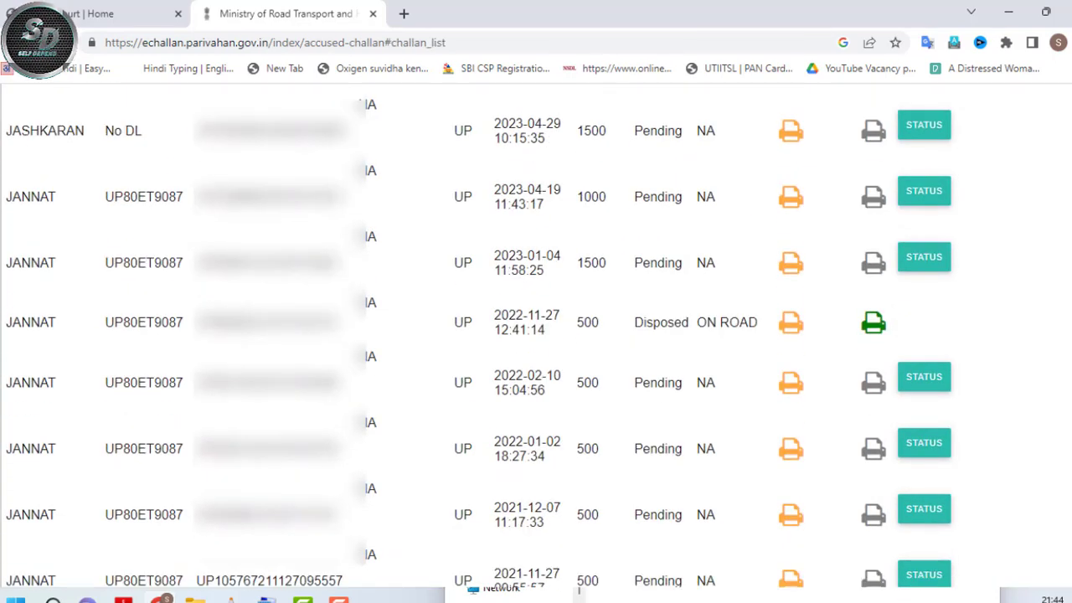
pyautogui.scroll(6, 536, 335)
pyautogui.scroll(-3, 536, 334)
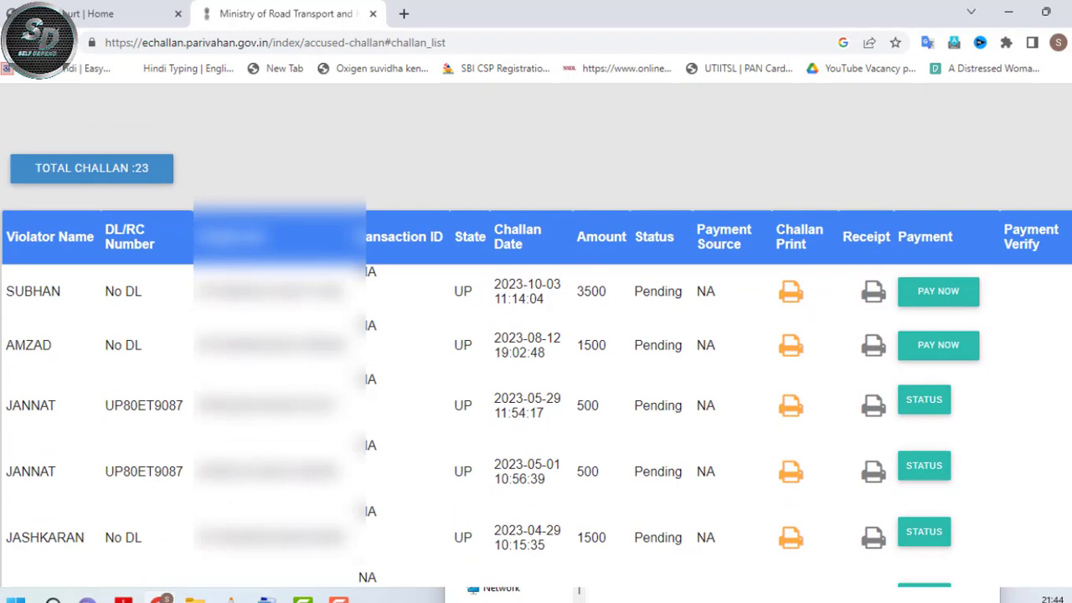
pyautogui.scroll(-1, 1047, 243)
pyautogui.scroll(3, 1046, 243)
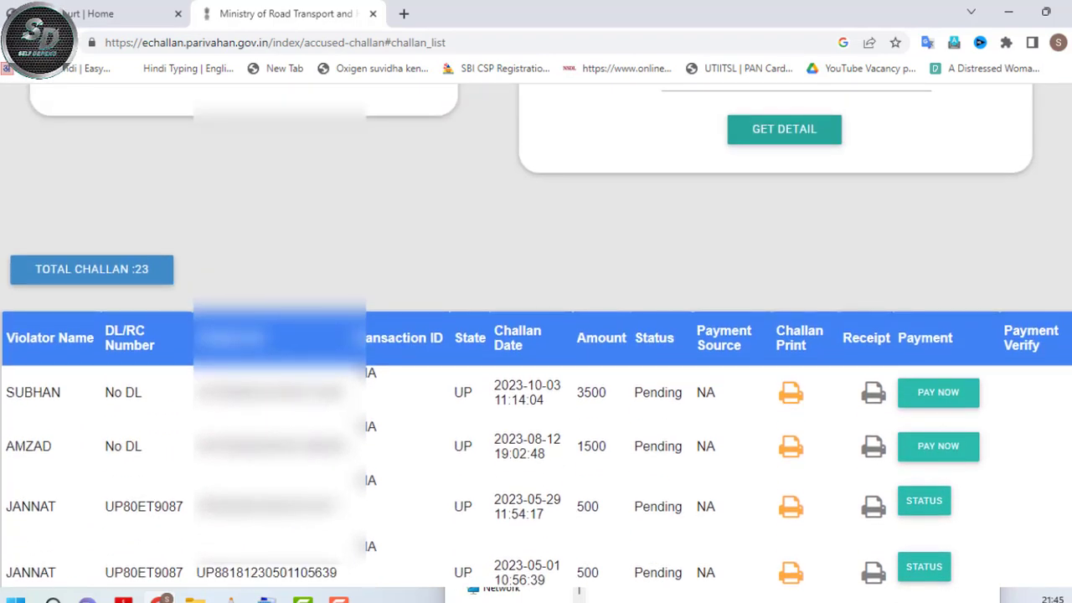
pyautogui.scroll(-1, 535, 335)
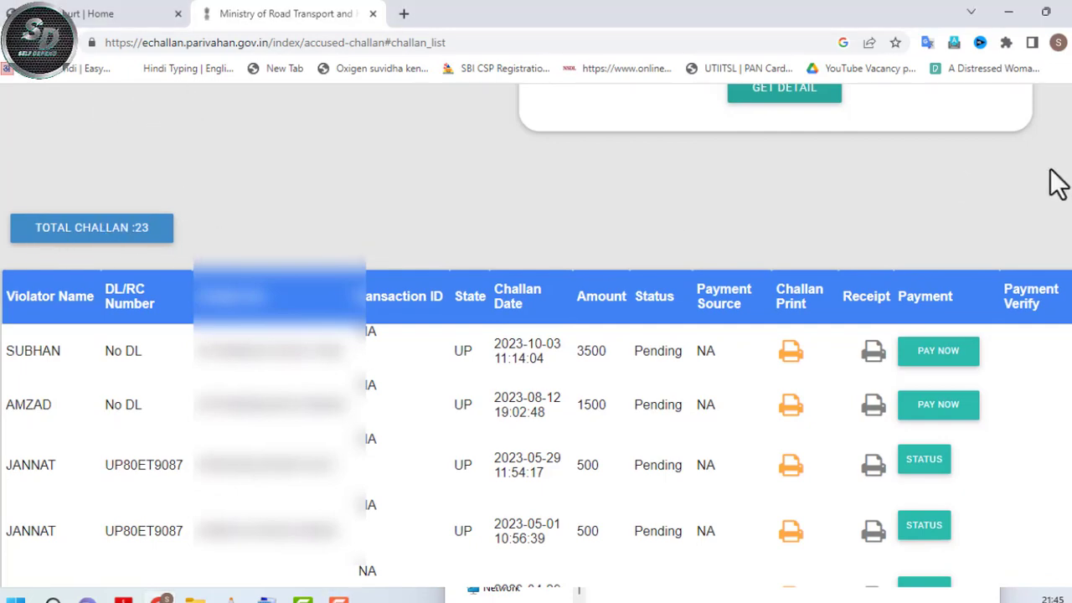
pyautogui.scroll(-1, 1055, 182)
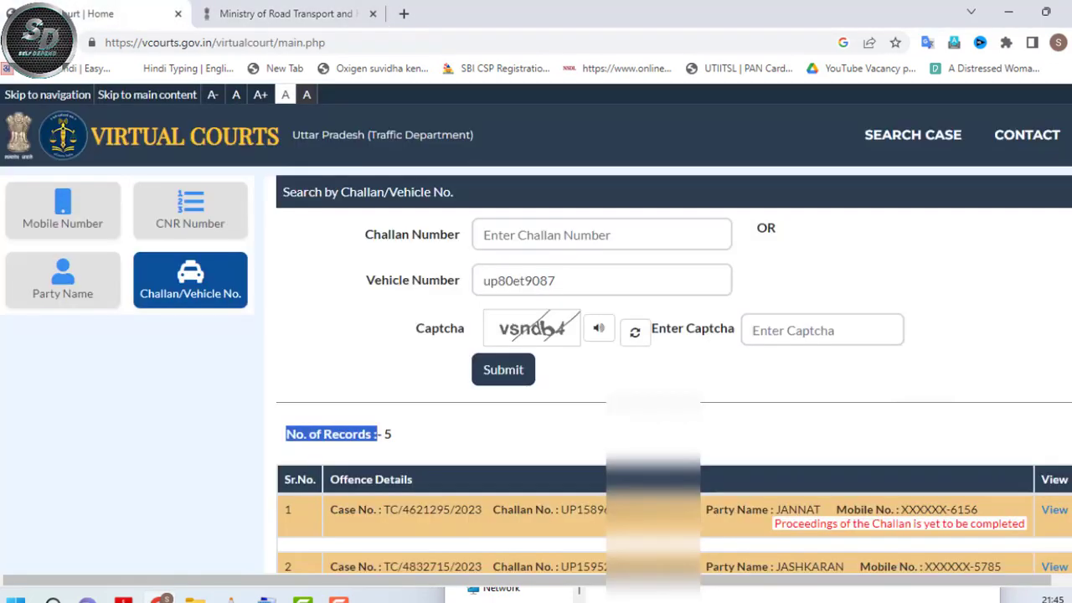
# - Compare the list against the Virtual Courts results, then return to the e-challan list
pyautogui.click(84, 13)
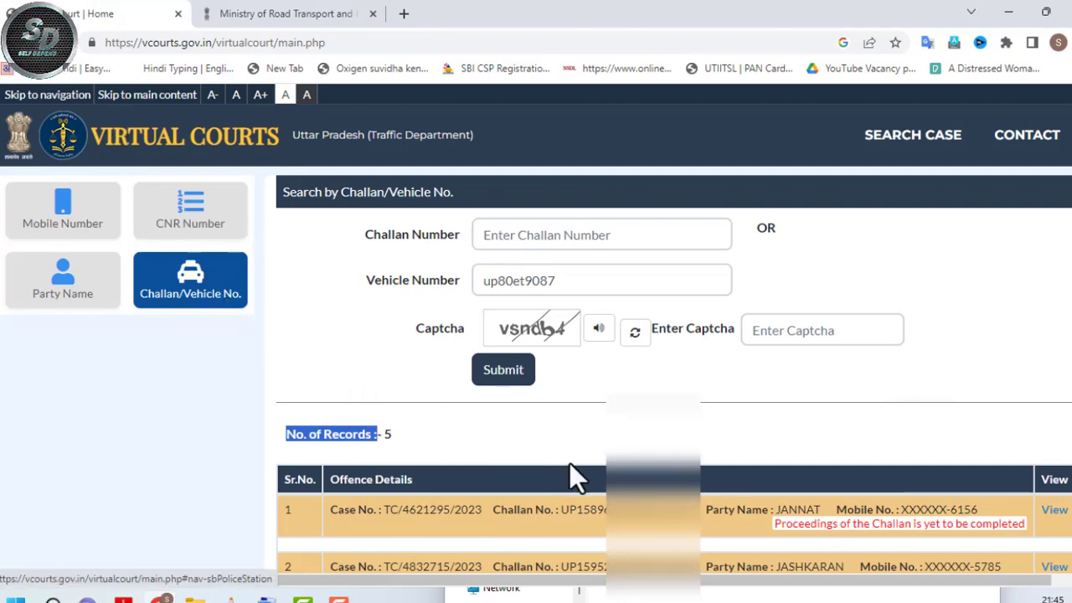
pyautogui.scroll(-6, 569, 463)
pyautogui.scroll(3, 519, 411)
pyautogui.scroll(4, 514, 422)
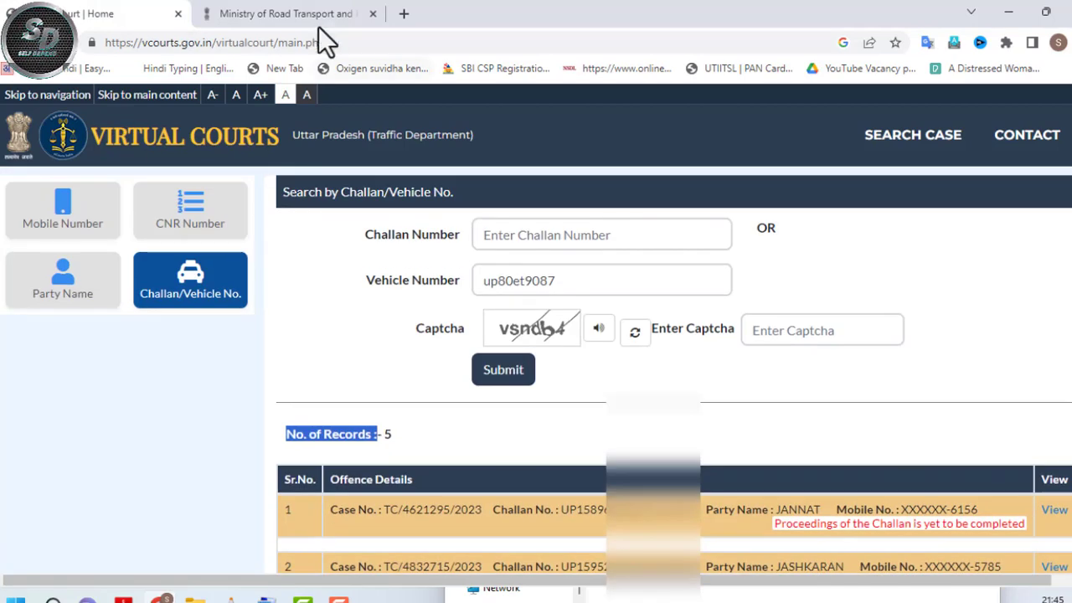
pyautogui.click(289, 13)
pyautogui.scroll(-8, 661, 431)
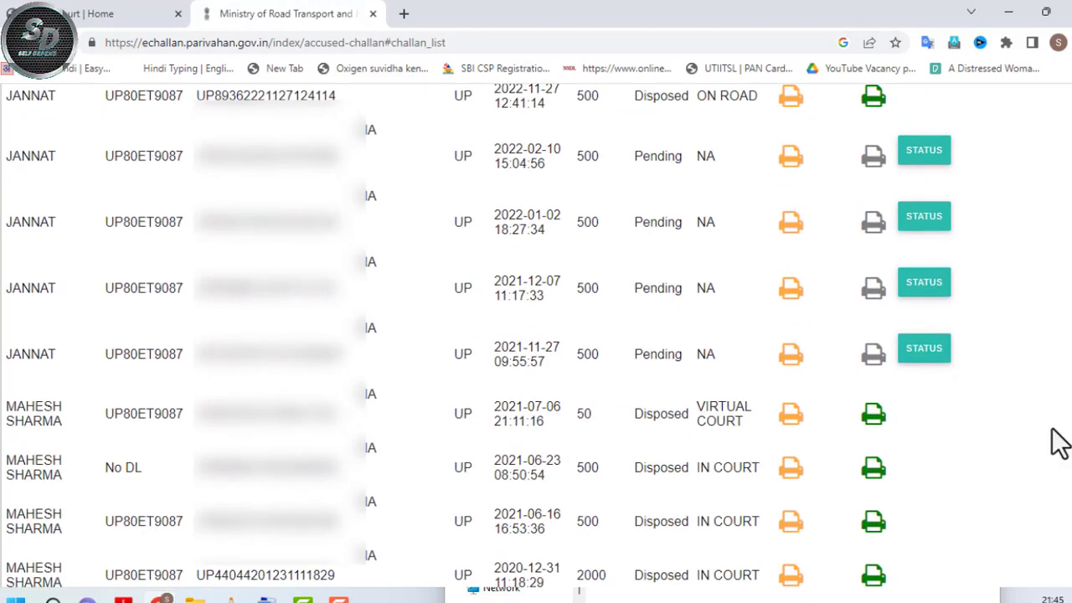
pyautogui.scroll(8, 1004, 444)
pyautogui.scroll(3, 535, 335)
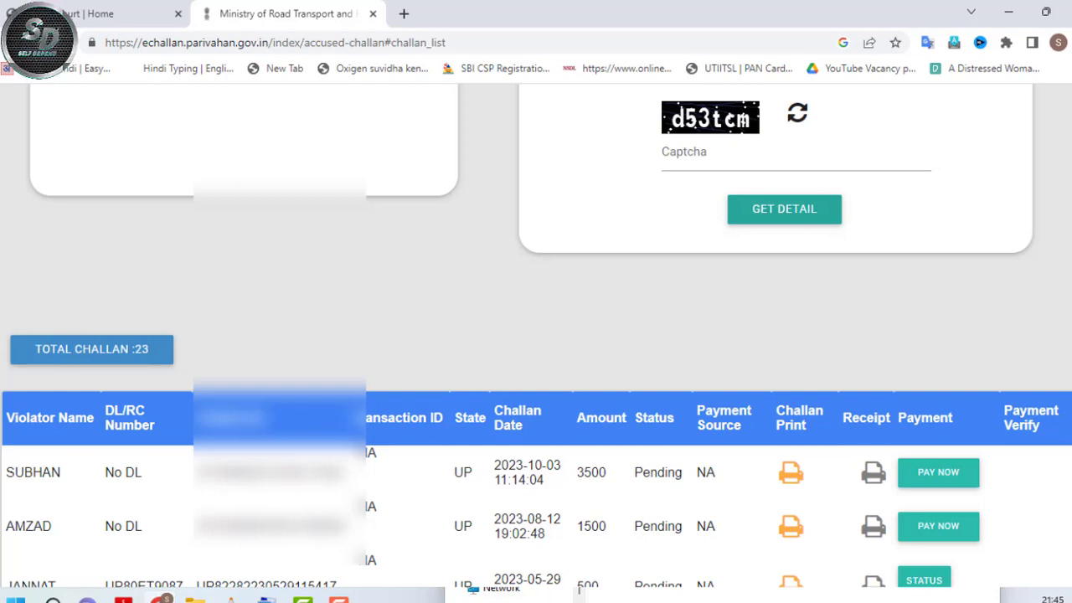
# - Locate the disposed challan settled in Virtual Court and highlight its 50 fine
pyautogui.scroll(-9, 535, 335)
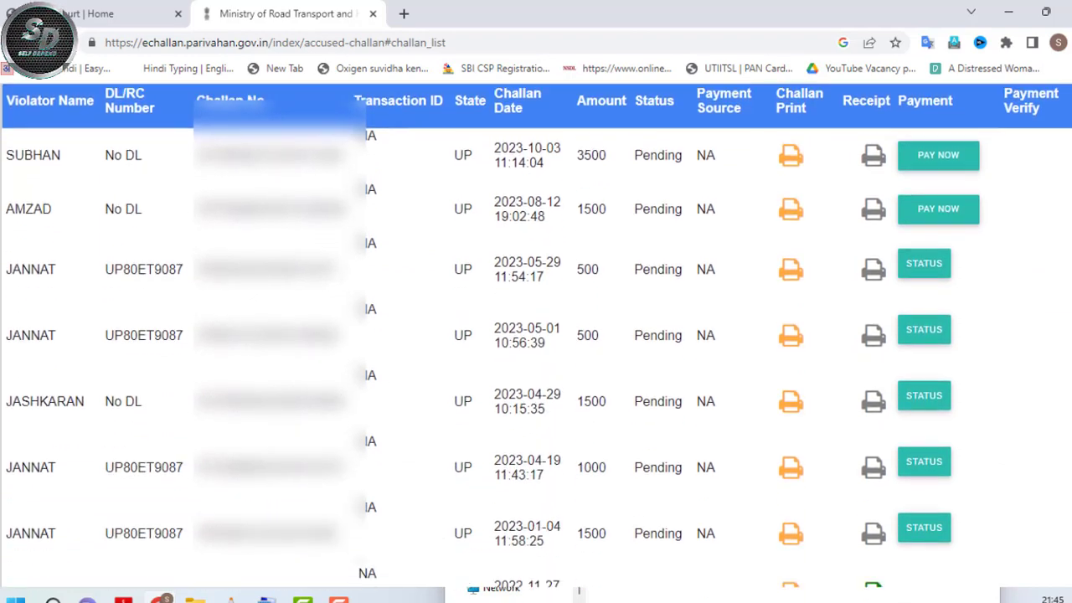
pyautogui.scroll(-5, 735, 410)
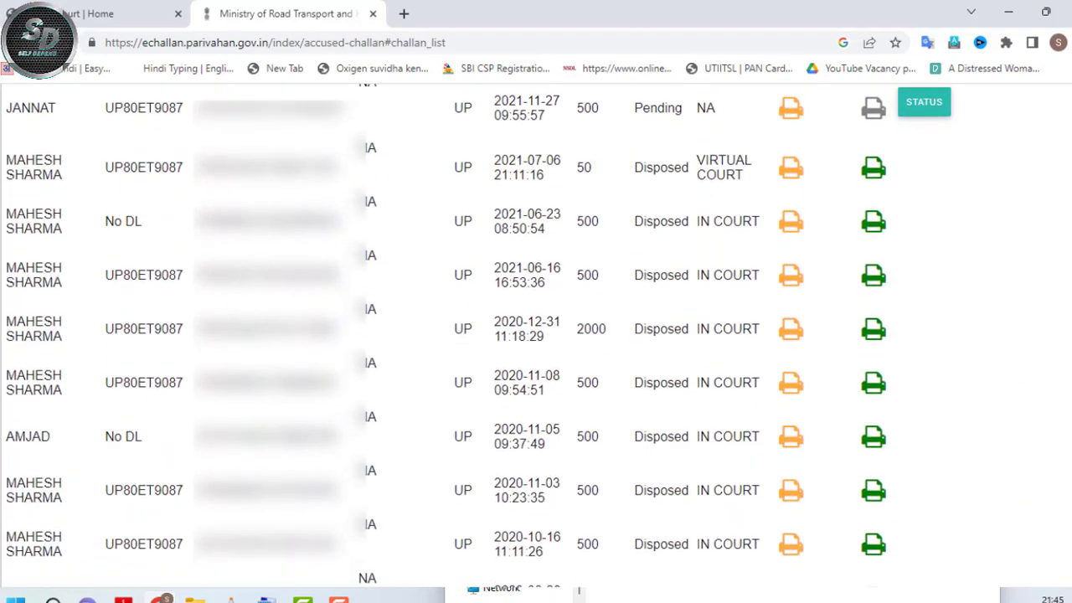
pyautogui.click(790, 410)
pyautogui.scroll(5, 734, 410)
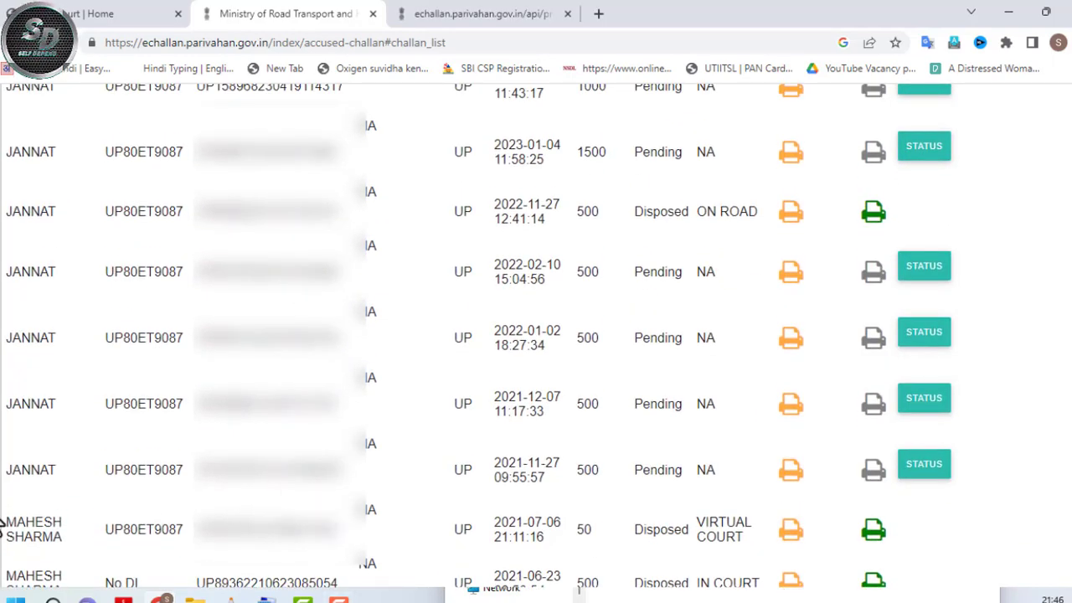
pyautogui.moveTo(11, 527); pyautogui.dragTo(495, 521)
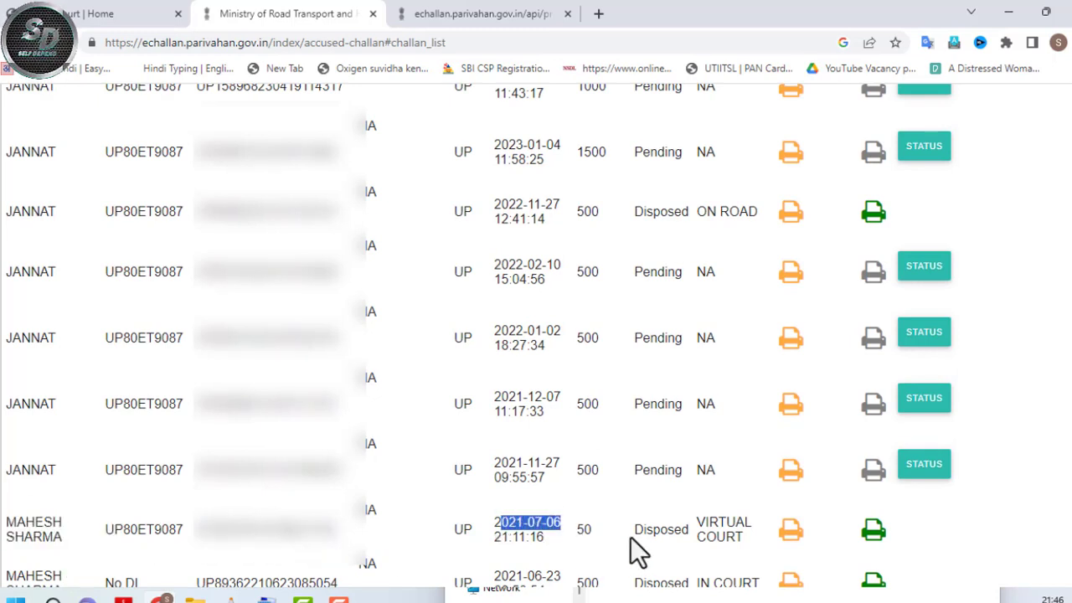
pyautogui.click(657, 538)
pyautogui.moveTo(577, 531); pyautogui.dragTo(589, 530)
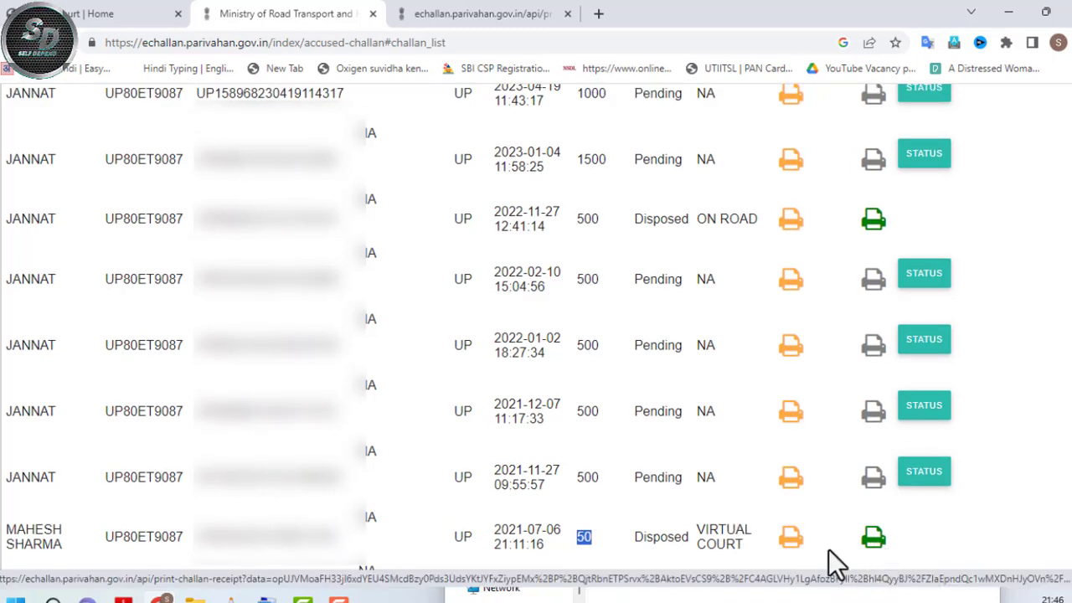
# - View the 50-rupee challan's receipt without printing, checking the parking violation and Rs 50 VIRTUAL_COURT payment
pyautogui.click(870, 540)
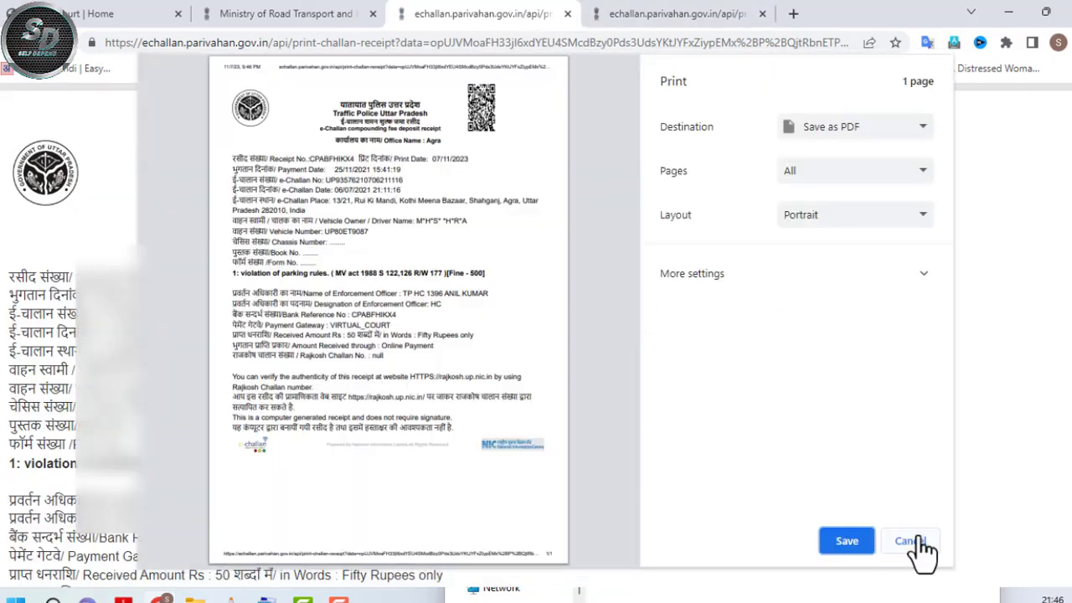
pyautogui.click(911, 543)
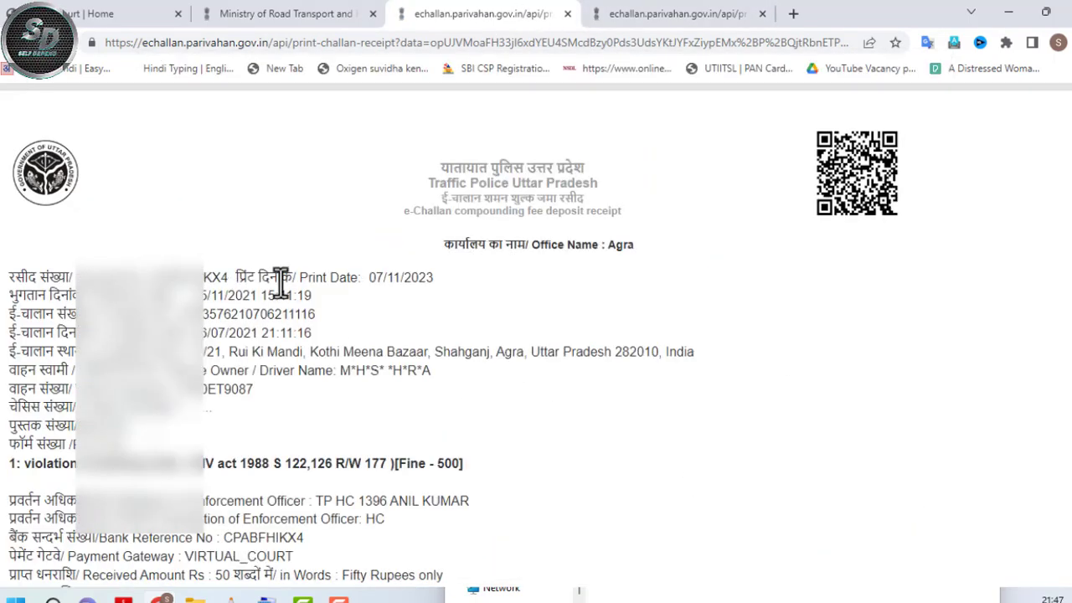
pyautogui.scroll(-3, 282, 293)
pyautogui.moveTo(33, 311); pyautogui.dragTo(71, 339)
pyautogui.click(130, 339)
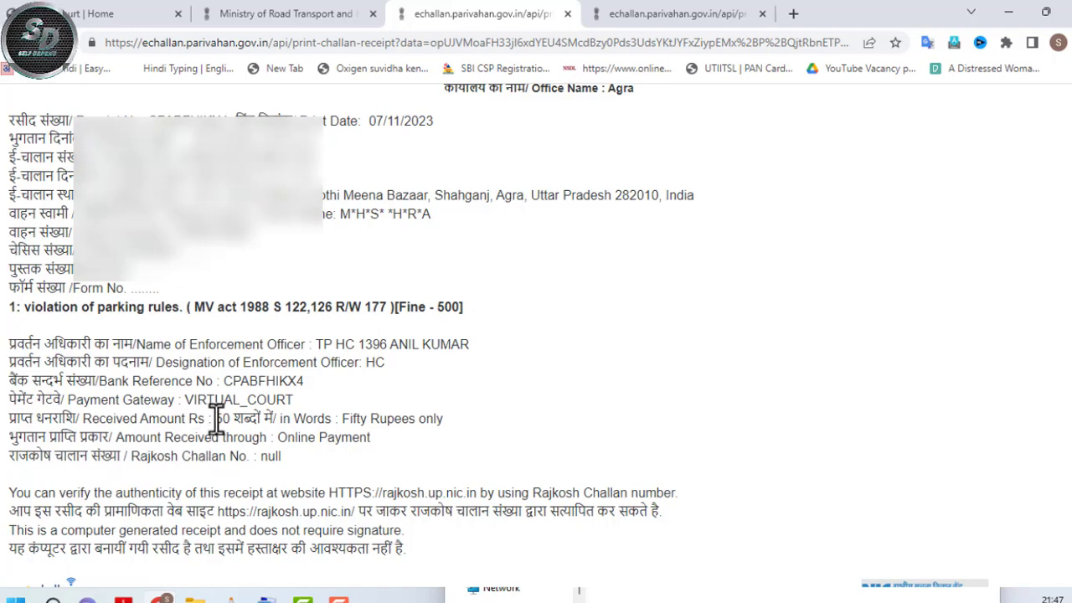
pyautogui.click(243, 419)
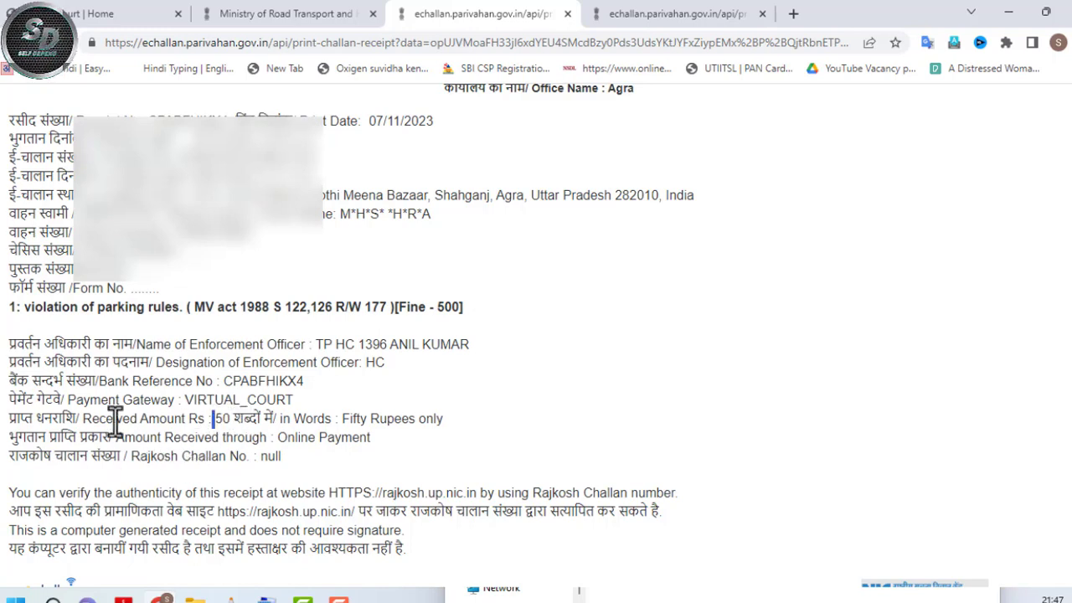
pyautogui.moveTo(8, 418); pyautogui.dragTo(231, 437)
pyautogui.click(345, 430)
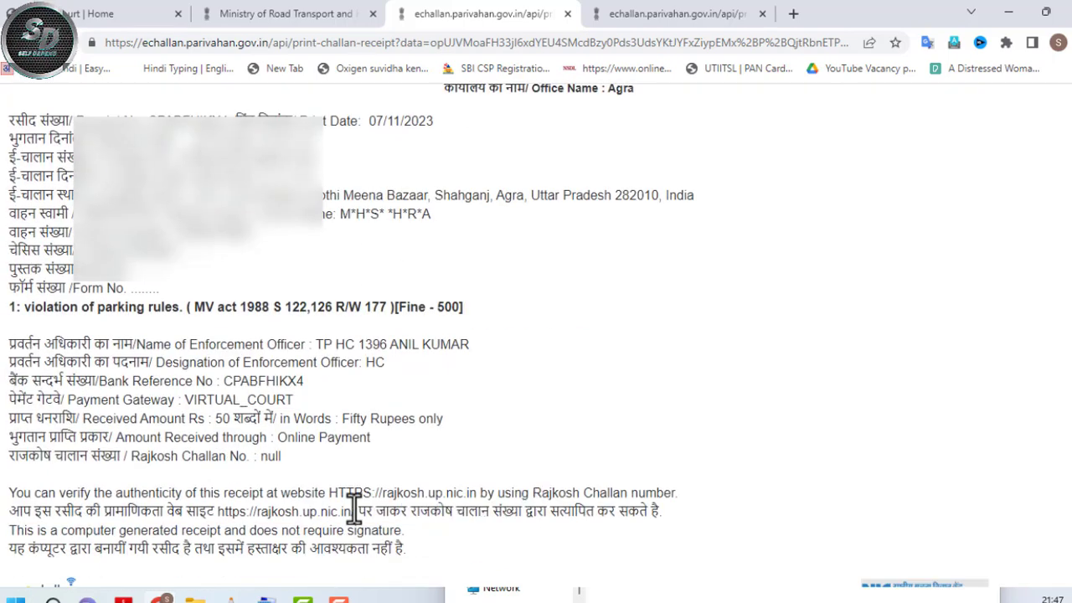
pyautogui.scroll(3, 447, 502)
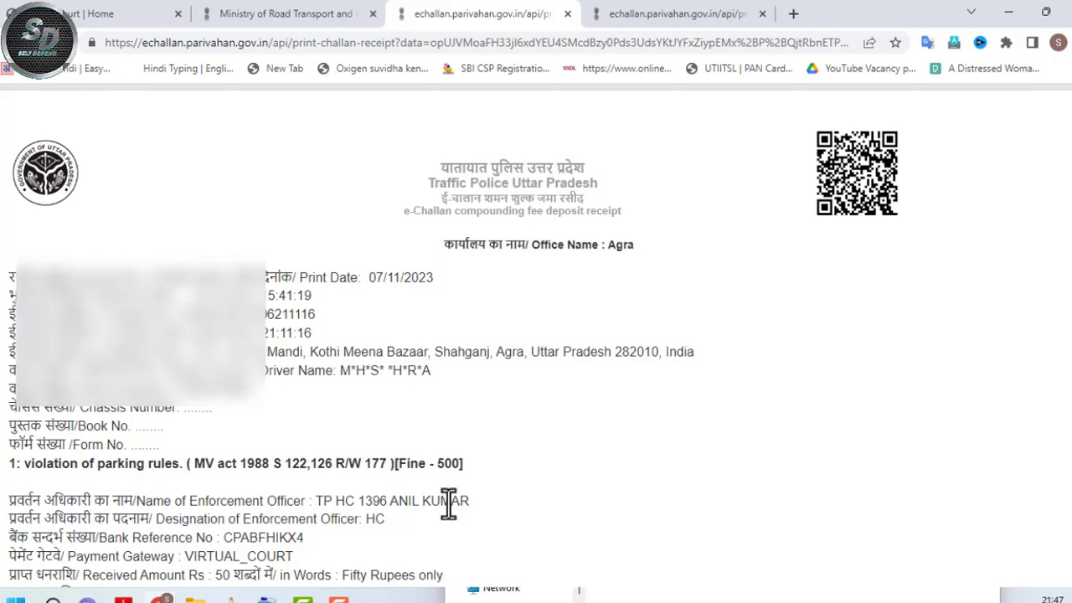
pyautogui.click(320, 15)
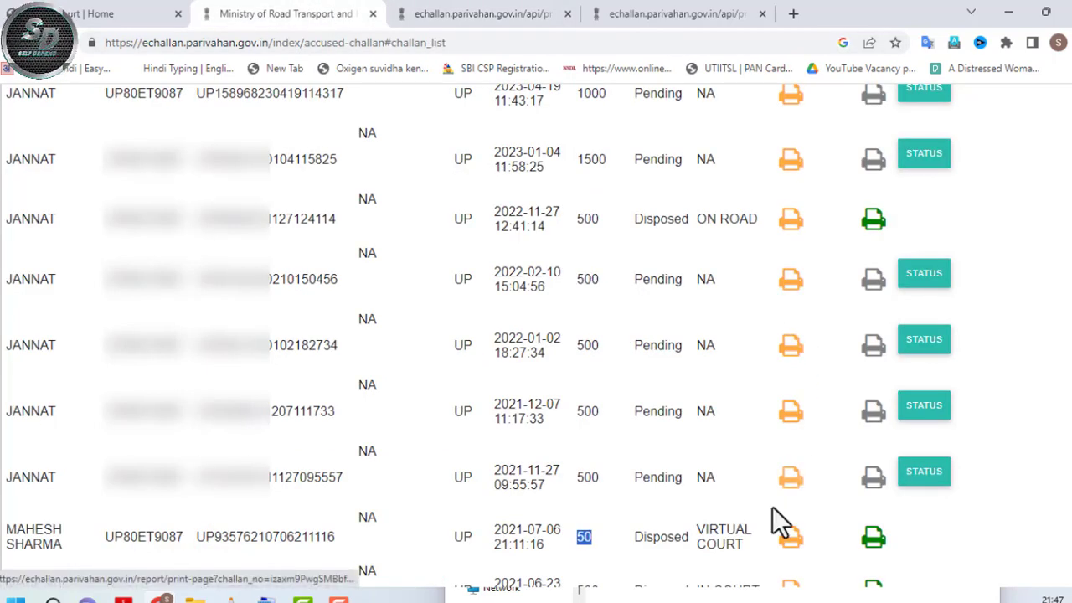
# - Review the receipt's print date, challan number and challan date and time
pyautogui.scroll(15, 754, 452)
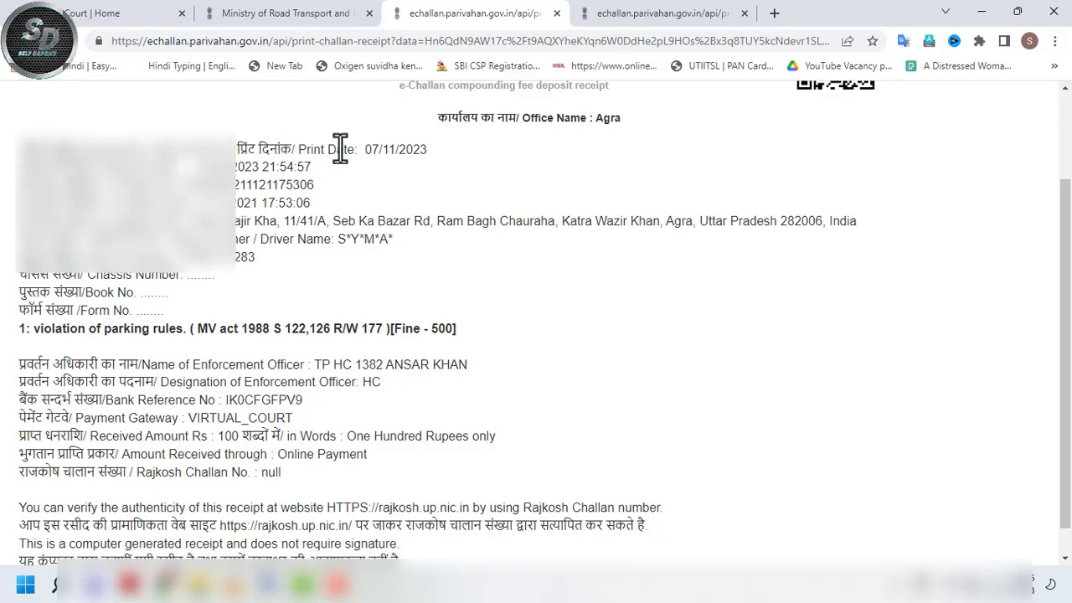
pyautogui.moveTo(427, 149); pyautogui.dragTo(343, 150)
pyautogui.click(394, 171)
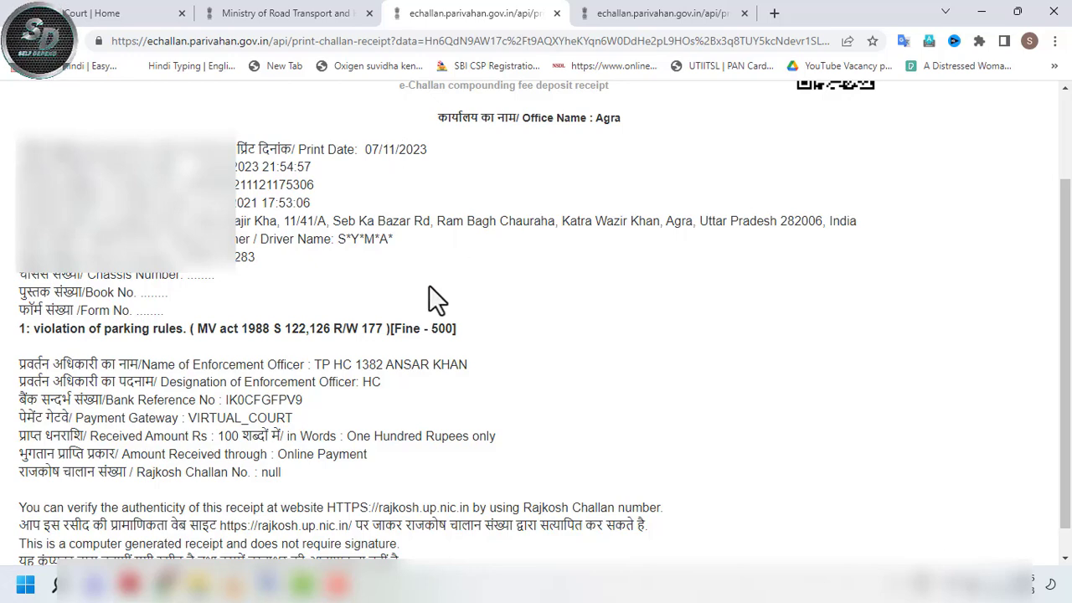
pyautogui.moveTo(1067, 225); pyautogui.dragTo(1067, 244)
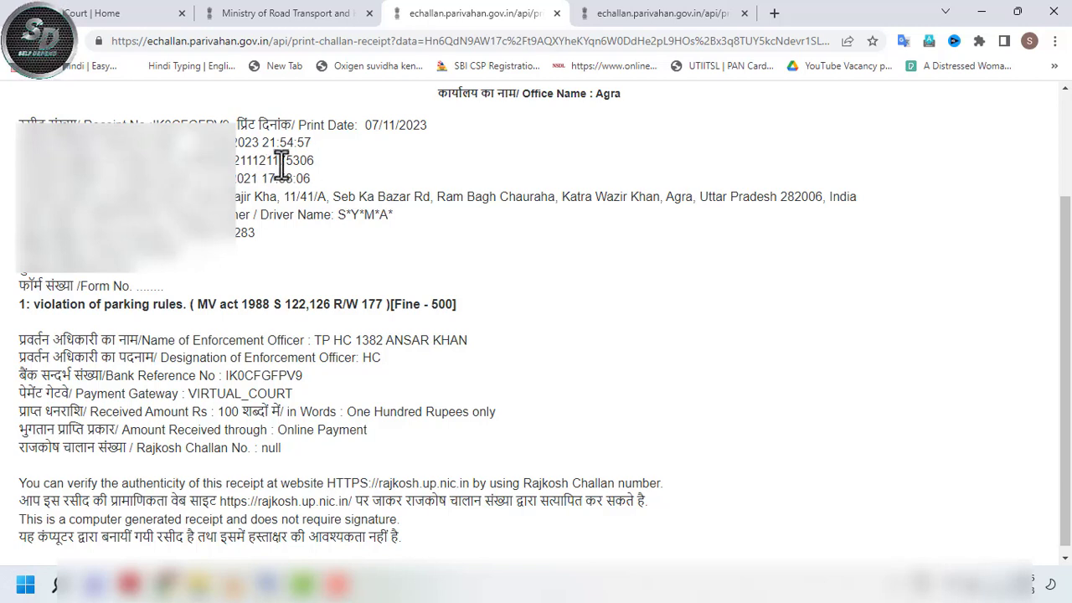
pyautogui.moveTo(289, 165); pyautogui.dragTo(307, 161)
pyautogui.click(399, 157)
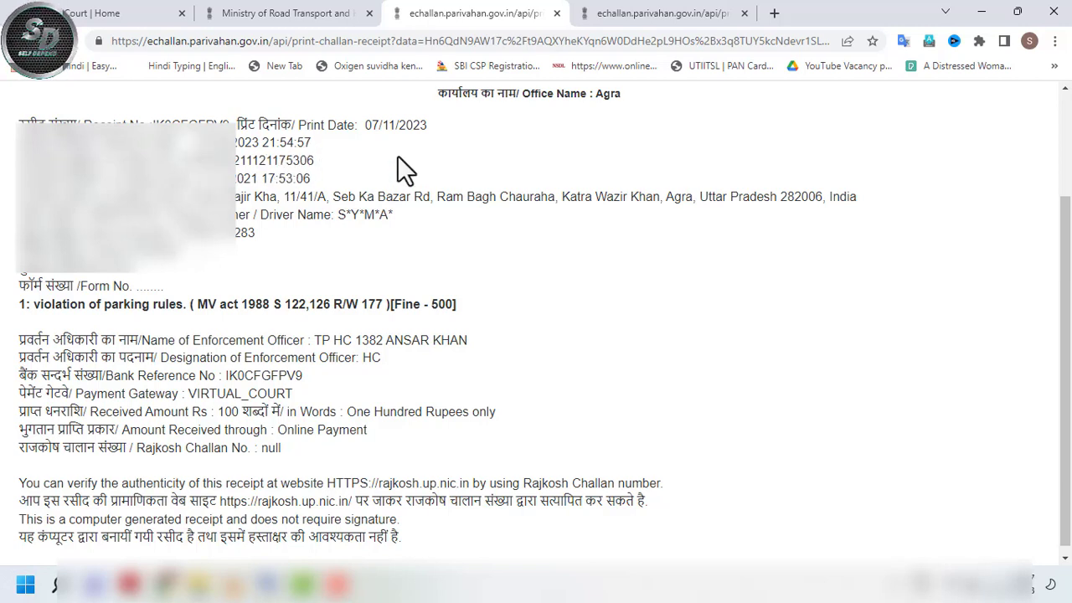
pyautogui.moveTo(101, 160); pyautogui.dragTo(307, 178)
pyautogui.click(433, 267)
pyautogui.moveTo(174, 219); pyautogui.dragTo(246, 239)
pyautogui.click(729, 255)
pyautogui.moveTo(1065, 368); pyautogui.dragTo(1065, 375)
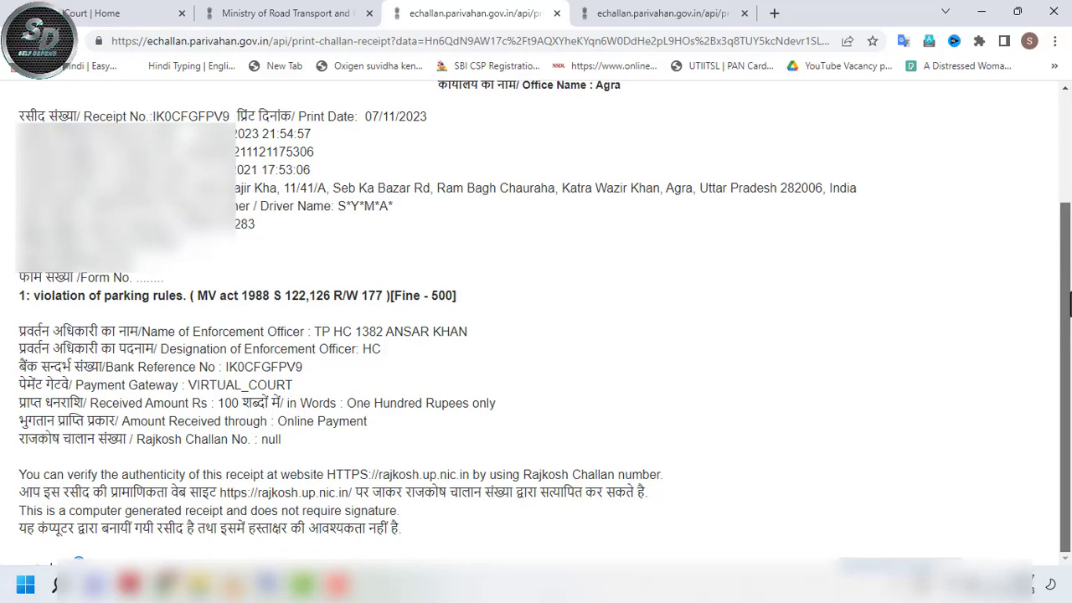
pyautogui.click(173, 311)
# - Check the receipt's Fine 500, VIRTUAL_COURT gateway, received amount 100 and Online Payment method
pyautogui.moveTo(391, 296); pyautogui.dragTo(452, 299)
pyautogui.click(493, 314)
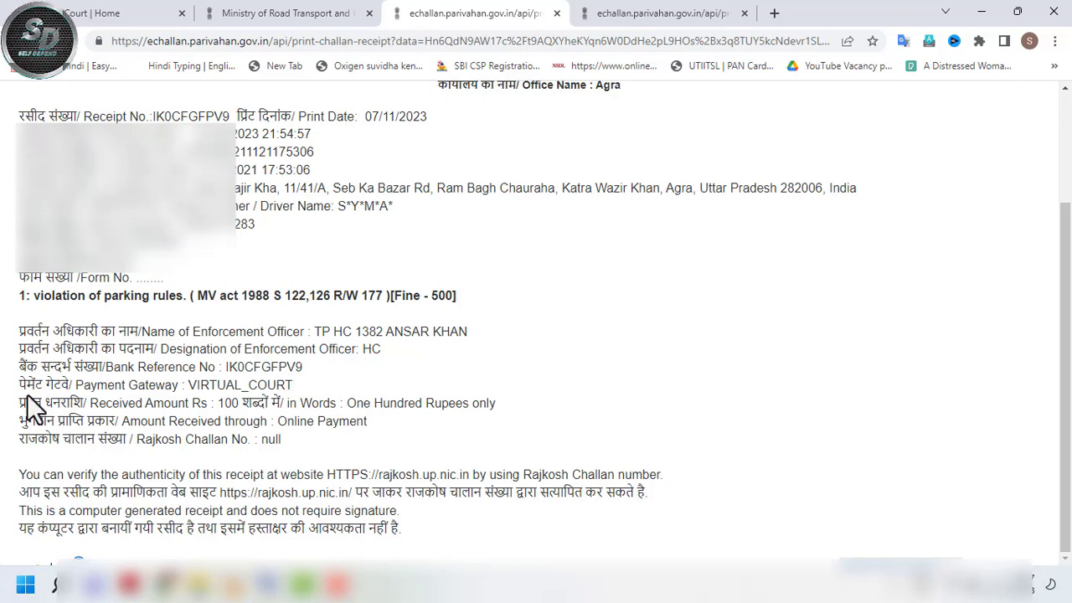
pyautogui.moveTo(78, 387); pyautogui.dragTo(179, 388)
pyautogui.click(391, 390)
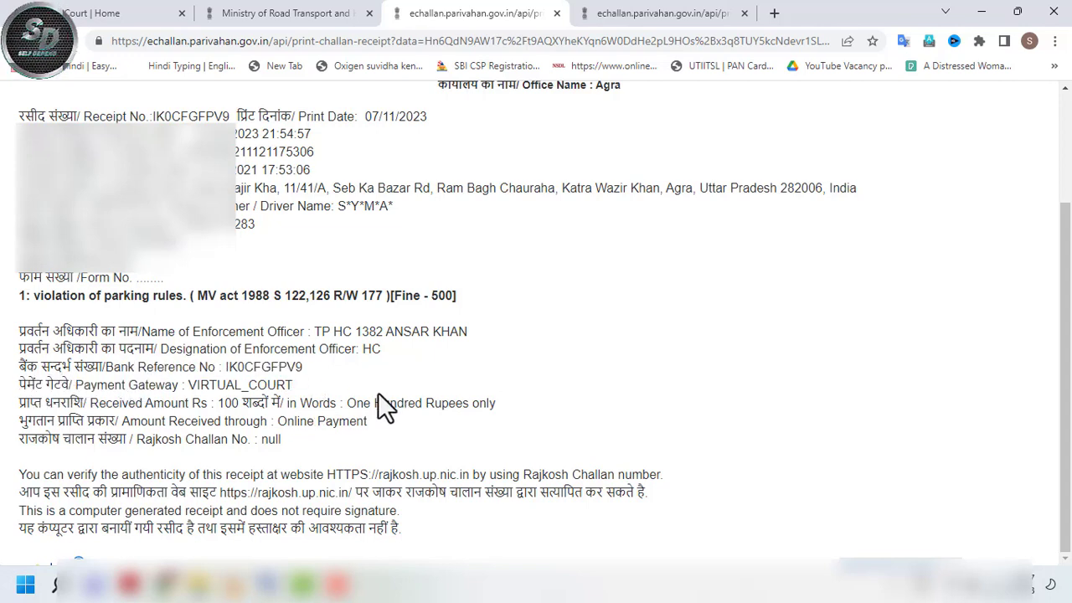
pyautogui.moveTo(186, 387); pyautogui.dragTo(282, 390)
pyautogui.click(222, 442)
pyautogui.moveTo(46, 405); pyautogui.dragTo(87, 404)
pyautogui.click(224, 408)
pyautogui.moveTo(219, 404); pyautogui.dragTo(417, 419)
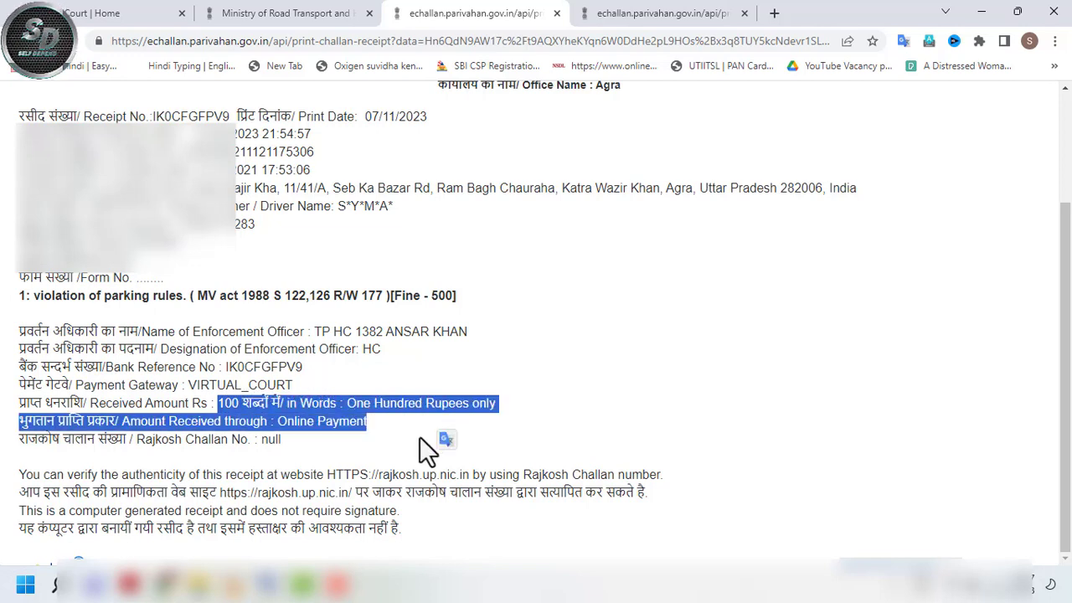
pyautogui.click(357, 436)
pyautogui.moveTo(293, 421); pyautogui.dragTo(342, 418)
pyautogui.click(399, 450)
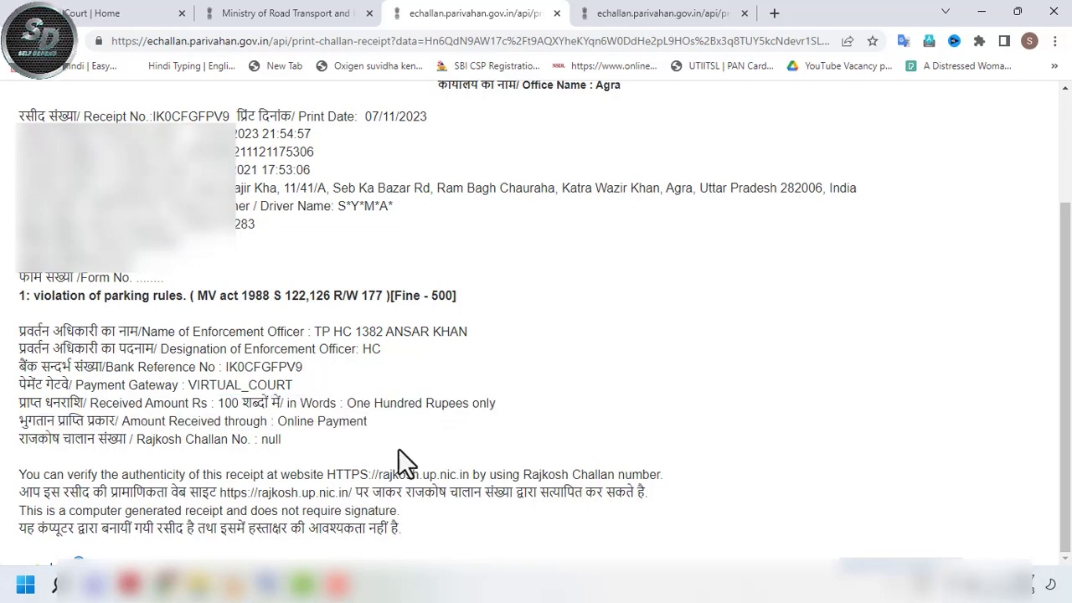
# - Recheck the Fine 500 and received 100, then view the second 100-rupee receipt
pyautogui.moveTo(394, 296); pyautogui.dragTo(456, 296)
pyautogui.click(407, 412)
pyautogui.moveTo(198, 405); pyautogui.dragTo(270, 383)
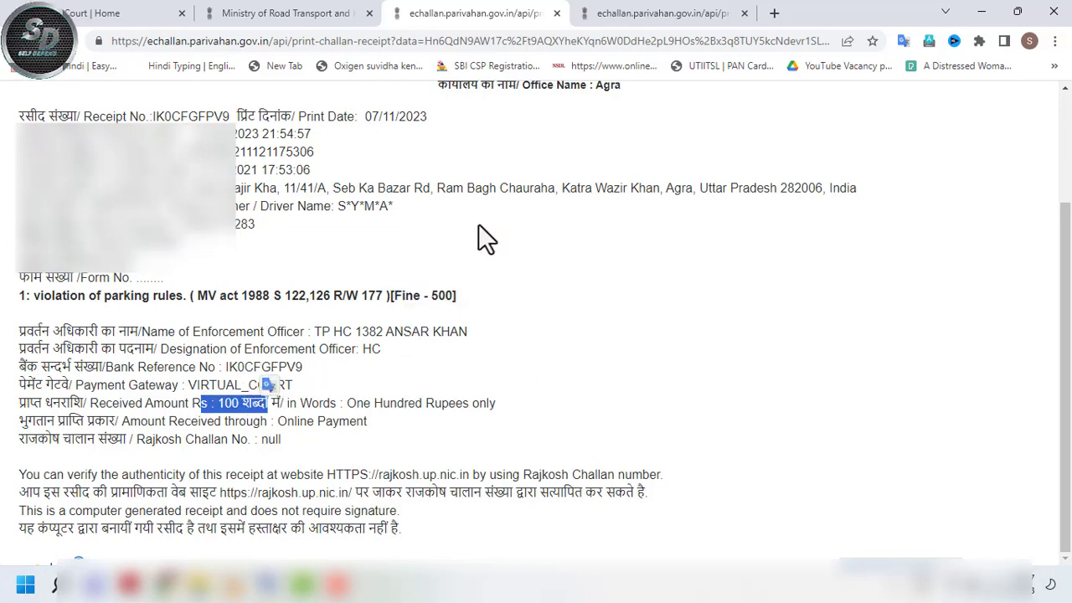
pyautogui.click(607, 21)
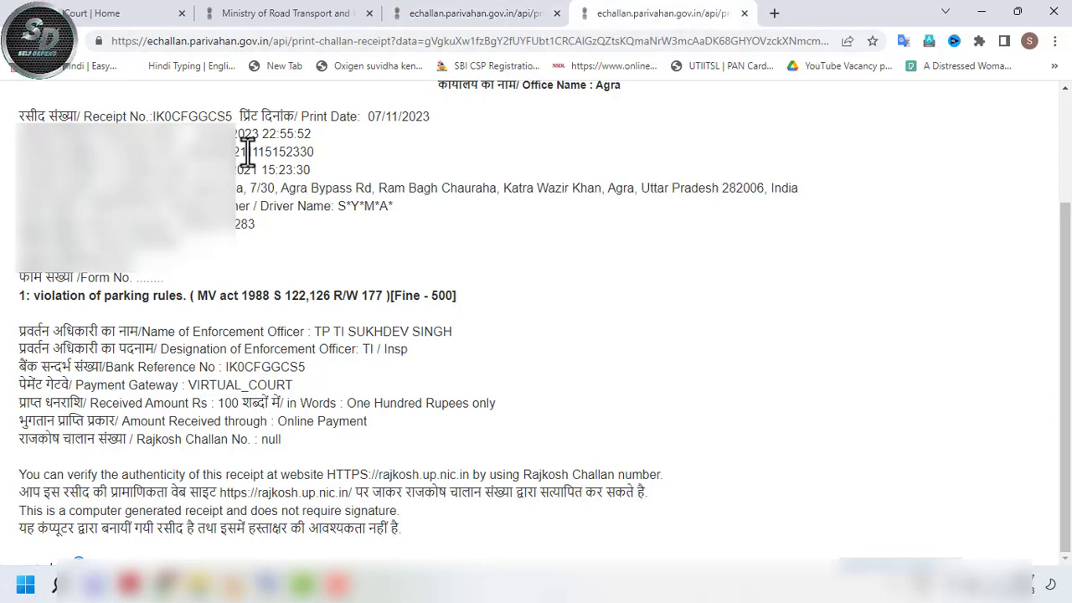
# - Review the second receipt's payment date, Fine 500, 100-rupee amount and VIRTUAL_COURT gateway
pyautogui.click(346, 170)
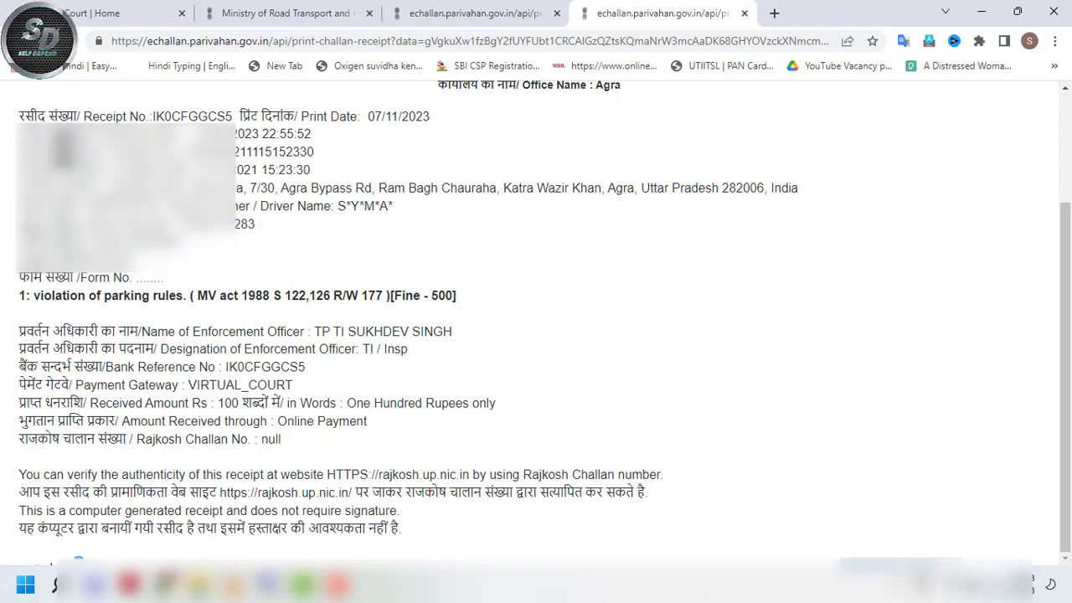
pyautogui.moveTo(197, 134); pyautogui.dragTo(270, 136)
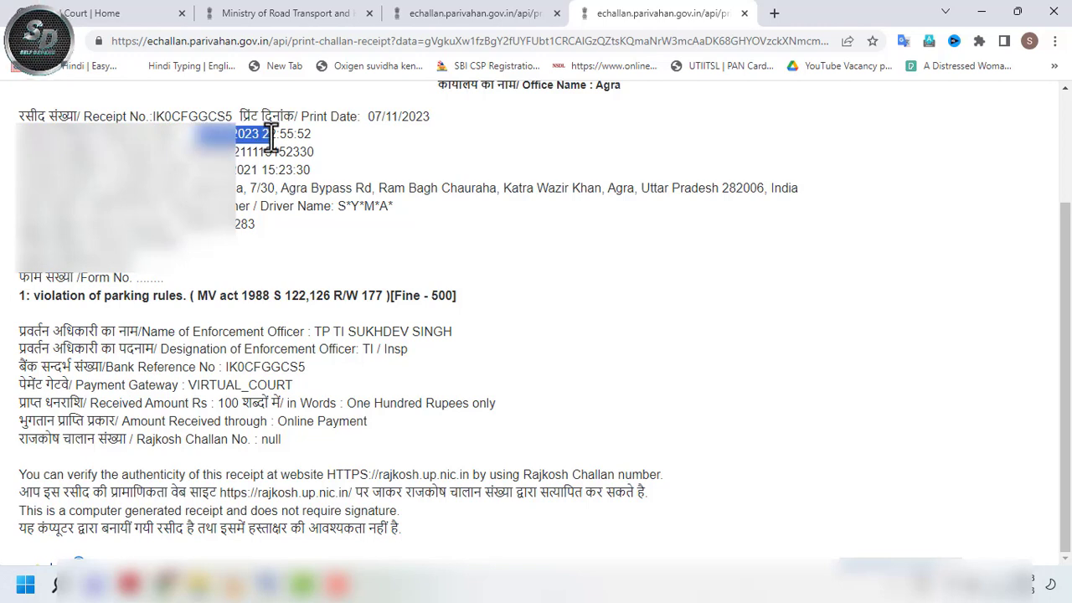
pyautogui.click(455, 368)
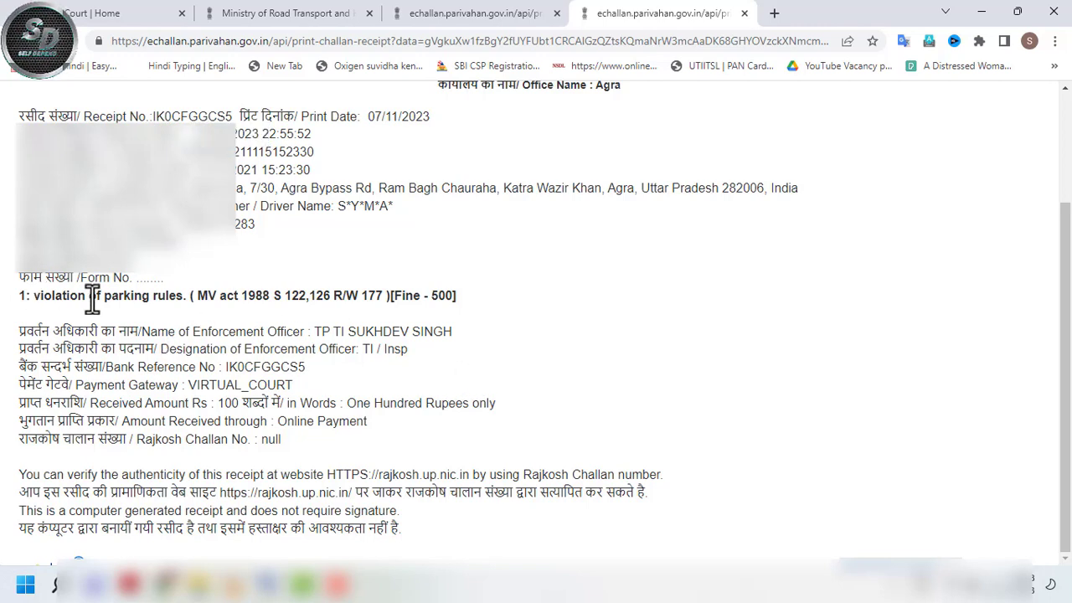
pyautogui.moveTo(401, 297); pyautogui.dragTo(431, 297)
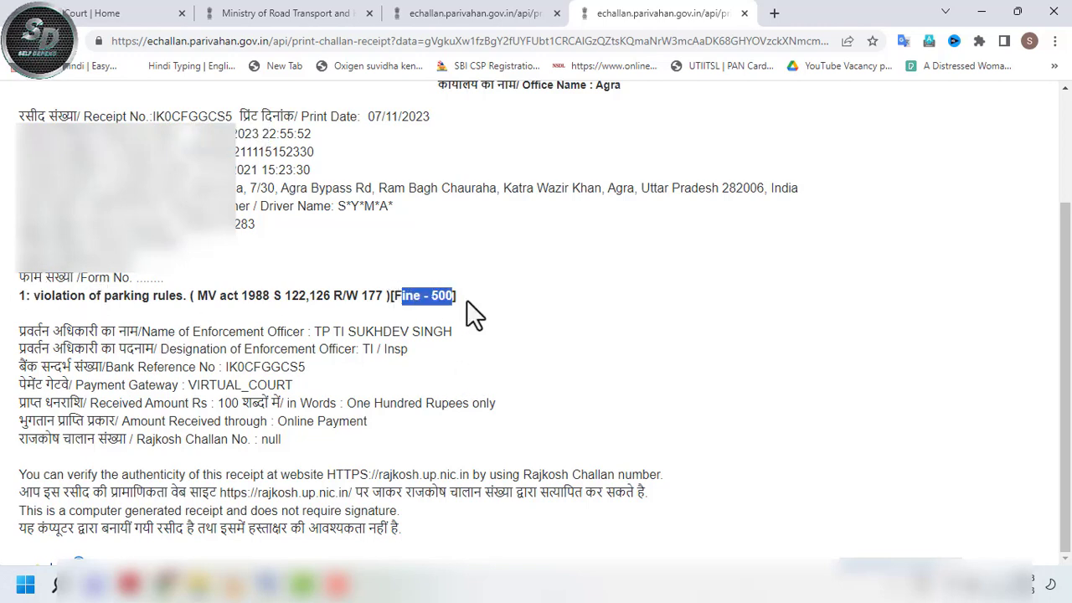
pyautogui.moveTo(218, 404); pyautogui.dragTo(466, 402)
pyautogui.click(425, 451)
pyautogui.doubleClick(284, 423)
pyautogui.moveTo(196, 385); pyautogui.dragTo(362, 386)
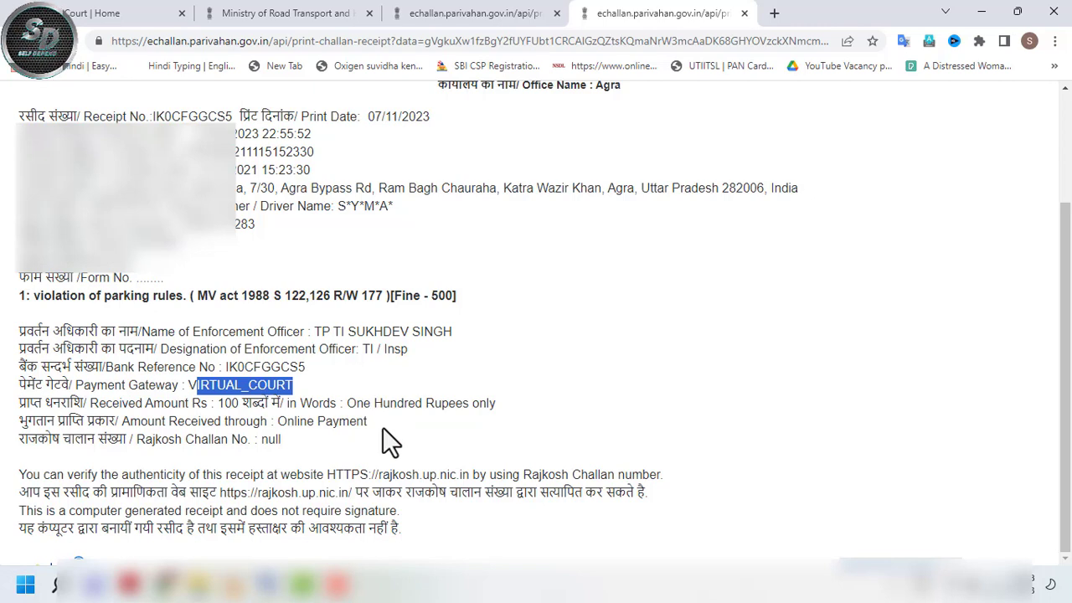
# - Return to the challan list and highlight the 100 fine's Disposed, Virtual Court status
pyautogui.hotkey('ctrl', 'shift', 'Tab')
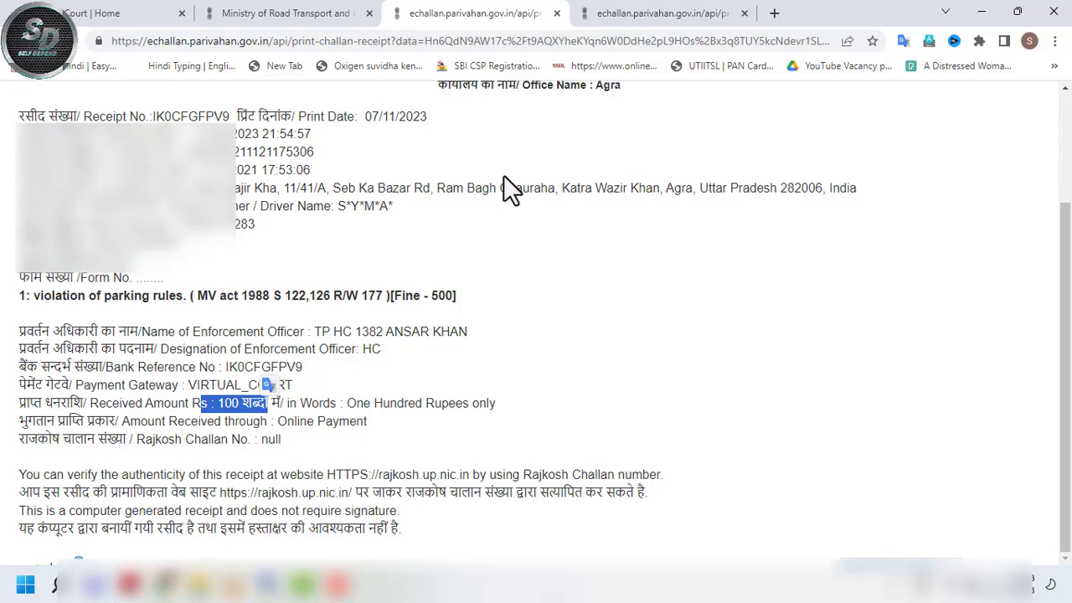
pyautogui.click(275, 15)
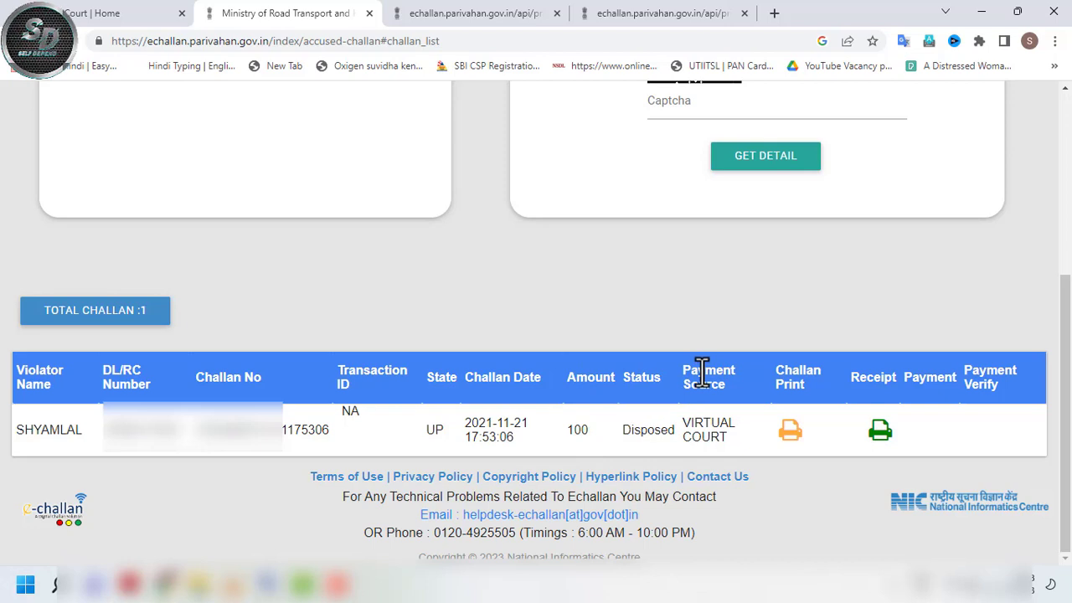
pyautogui.moveTo(702, 375); pyautogui.dragTo(707, 433)
pyautogui.click(756, 454)
# - Return to the Virtual Courts search page and visit its challan number and captcha fields
pyautogui.click(144, 13)
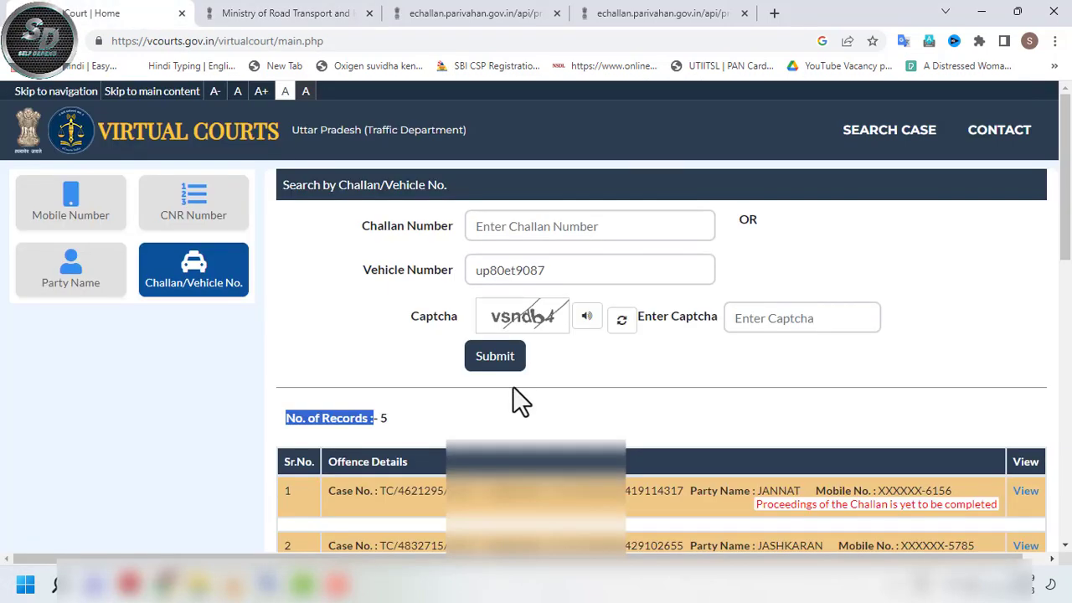
pyautogui.moveTo(1068, 204)
pyautogui.mouseDown()
pyautogui.moveTo(1069, 290)
pyautogui.moveTo(1068, 205)
pyautogui.mouseUp()
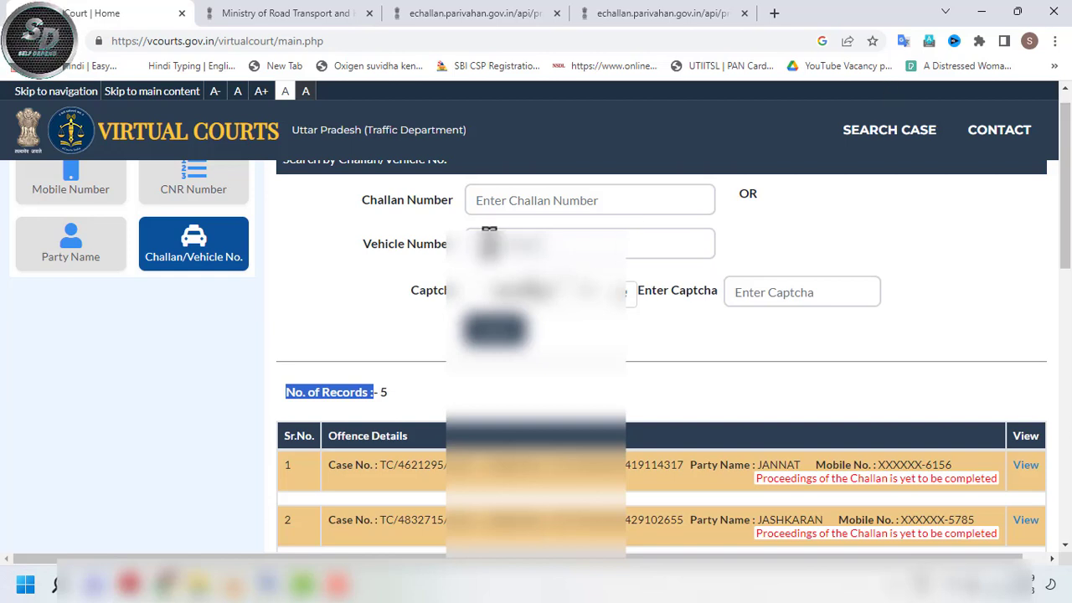
pyautogui.click(514, 199)
pyautogui.click(761, 292)
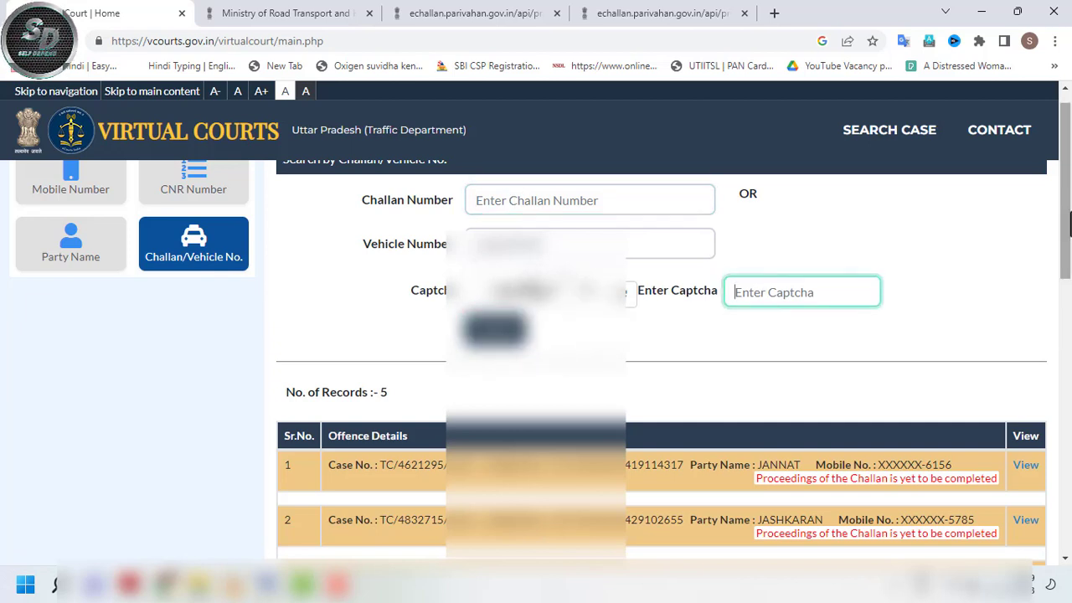
pyautogui.moveTo(1069, 214); pyautogui.dragTo(1069, 293)
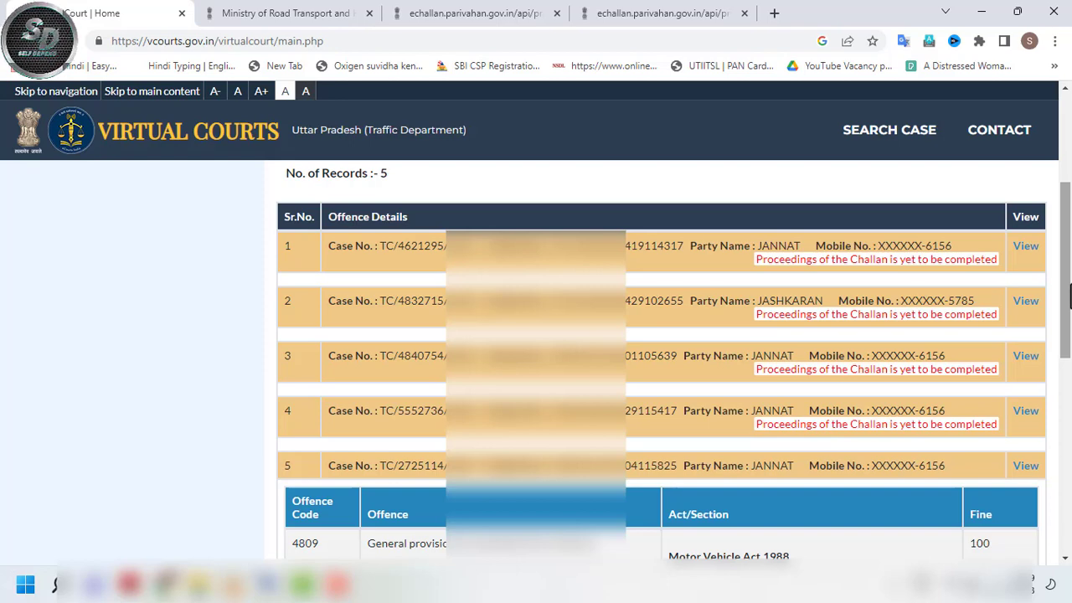
# - Scroll to record 5, review its challan details, and load its Case Details
pyautogui.scroll(-1, 1069, 289)
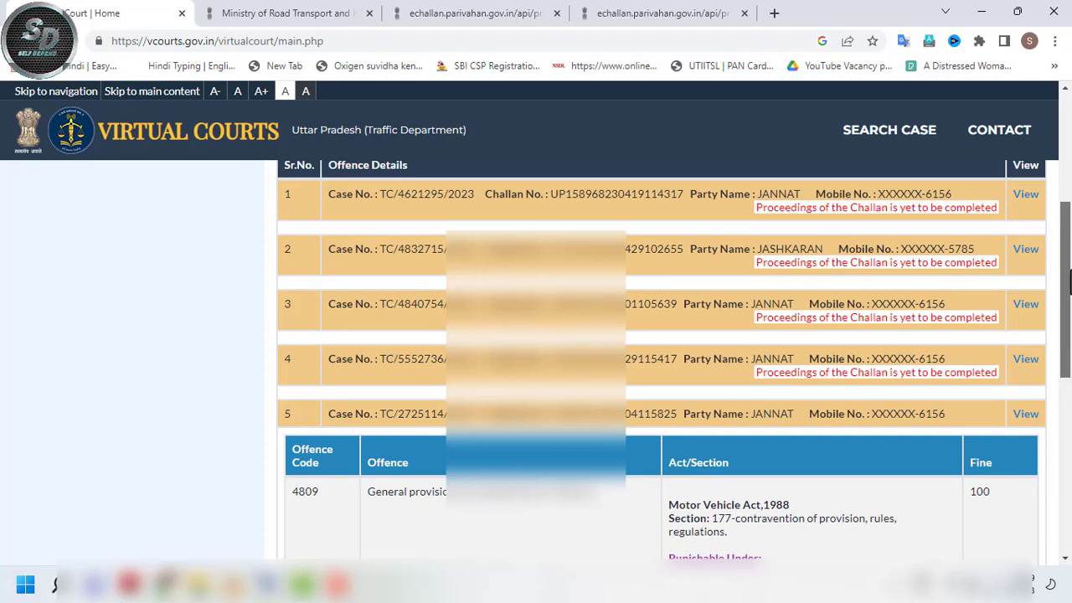
pyautogui.scroll(-2, 1061, 284)
pyautogui.scroll(-1, 1069, 327)
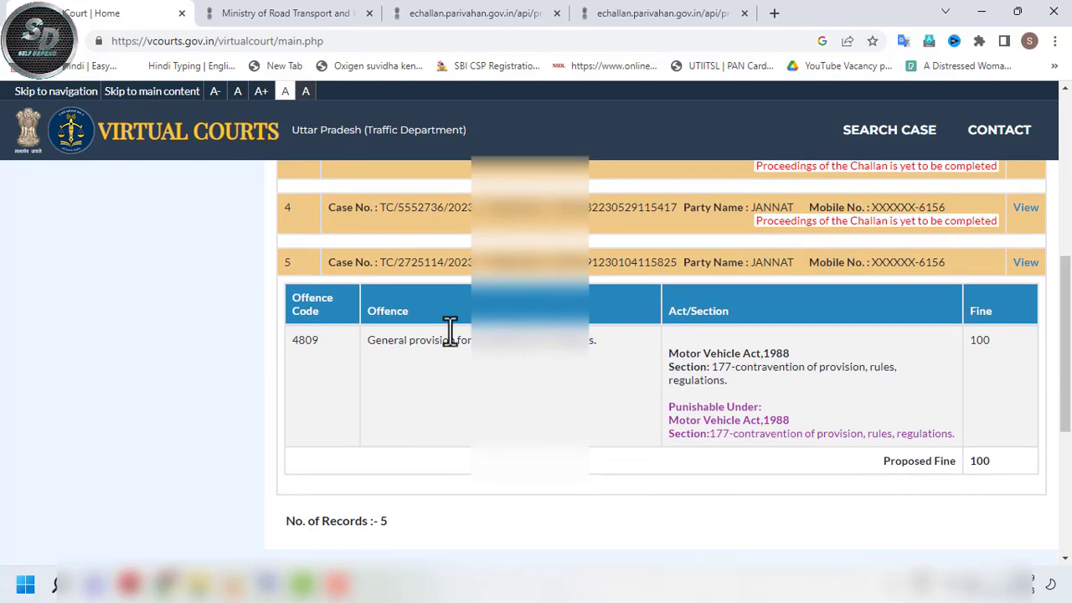
pyautogui.moveTo(333, 264); pyautogui.dragTo(370, 263)
pyautogui.click(490, 262)
pyautogui.moveTo(489, 261); pyautogui.dragTo(761, 265)
pyautogui.click(766, 264)
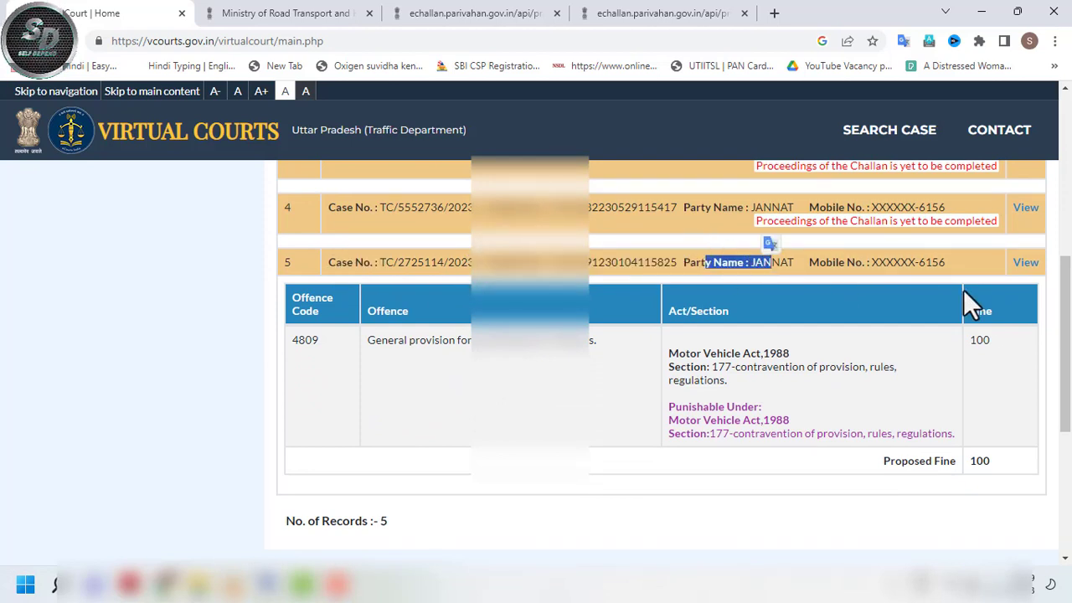
pyautogui.scroll(-1, 1062, 308)
pyautogui.scroll(2, 1060, 308)
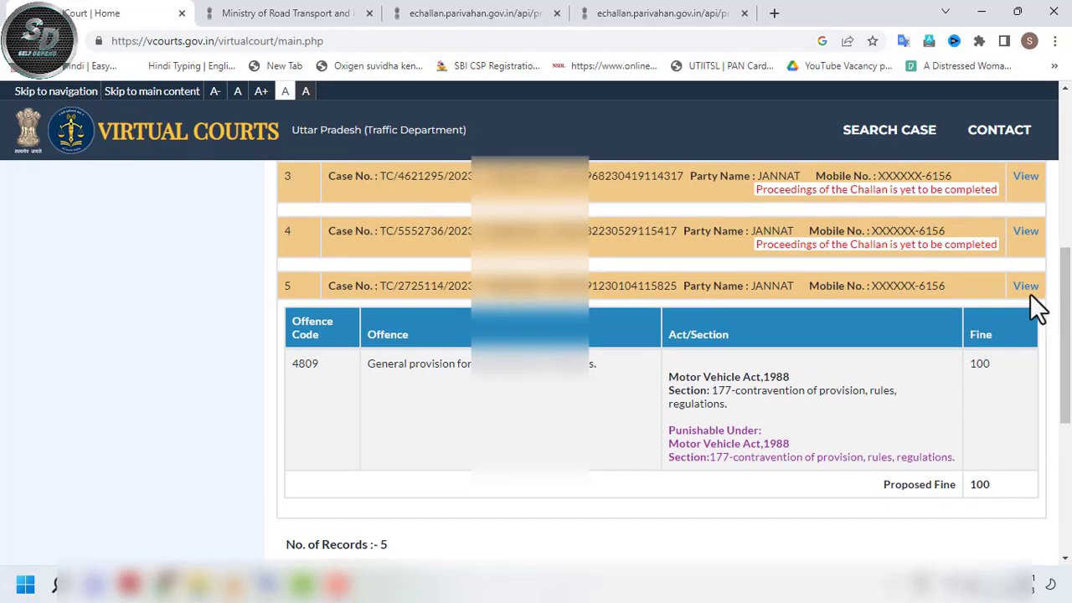
pyautogui.click(1025, 287)
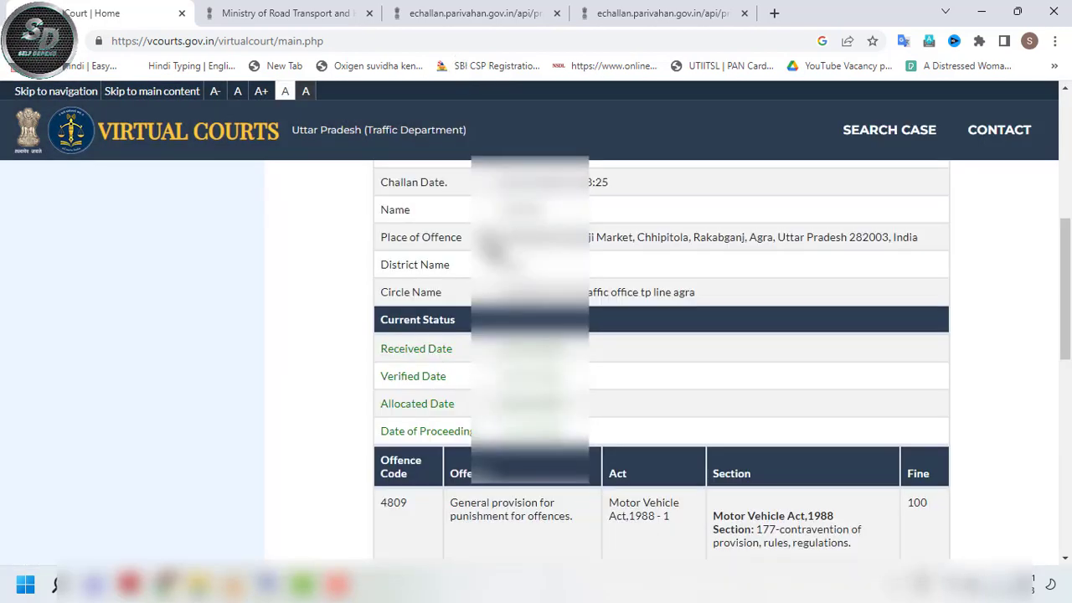
pyautogui.scroll(5, 765, 388)
pyautogui.scroll(-3, 1065, 276)
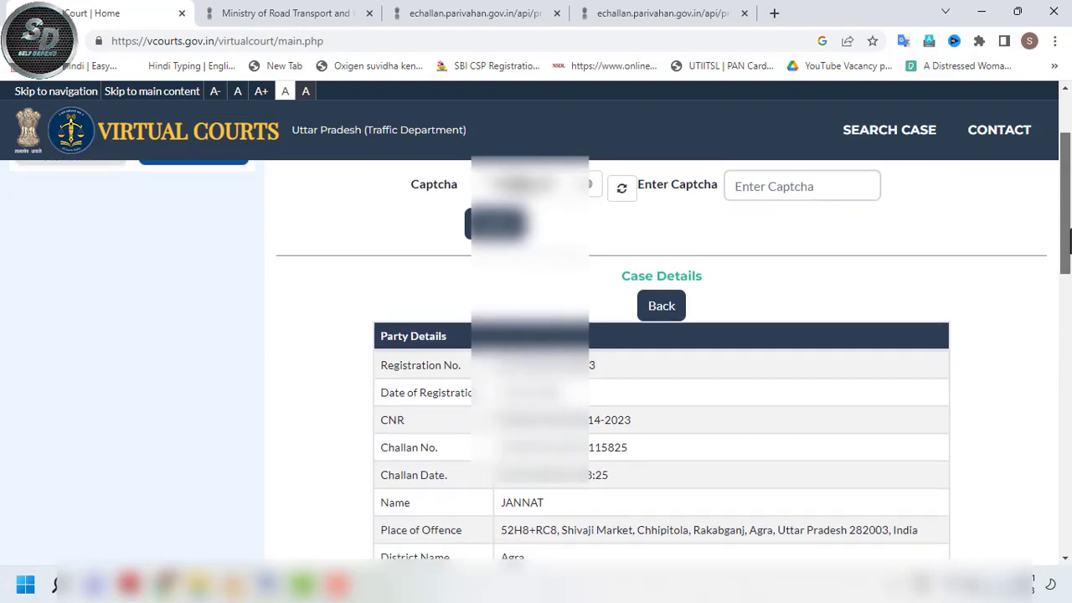
pyautogui.scroll(-3, 1065, 273)
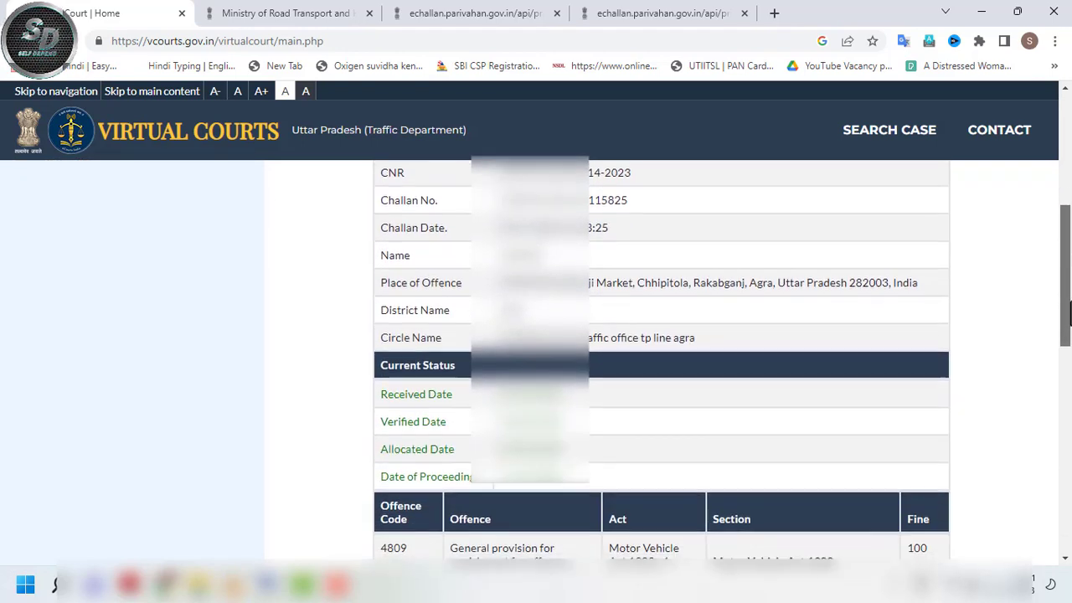
pyautogui.scroll(2, 1065, 272)
pyautogui.moveTo(382, 201); pyautogui.dragTo(462, 202)
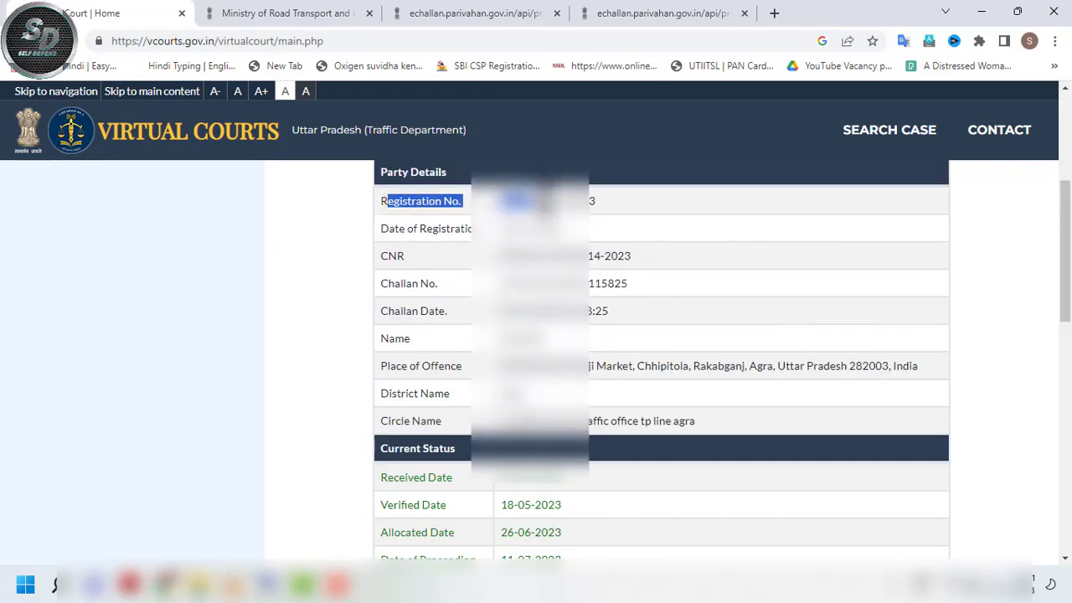
pyautogui.click(649, 271)
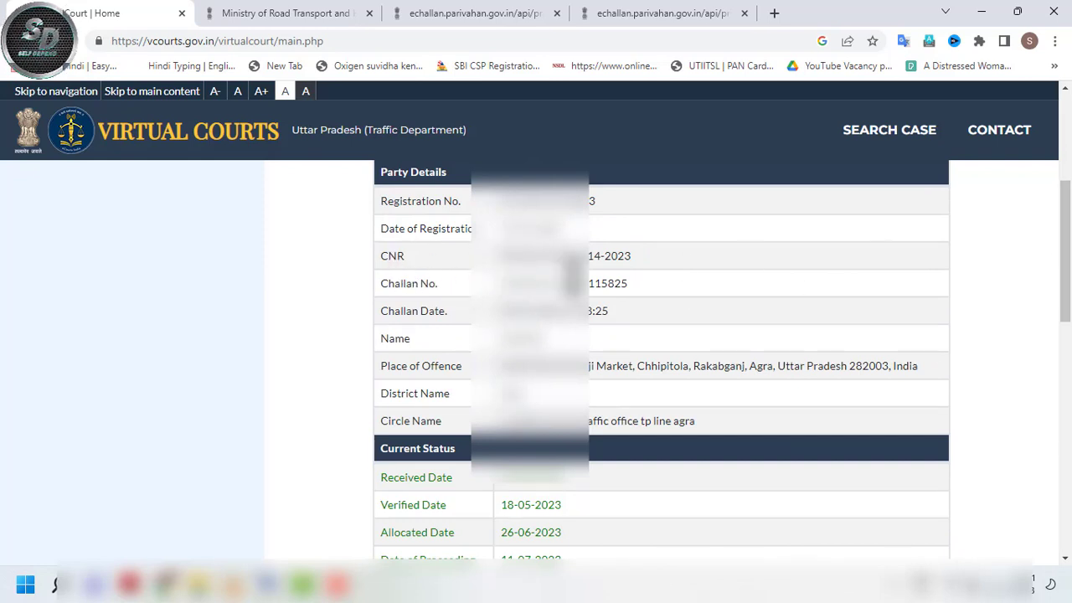
pyautogui.moveTo(611, 311); pyautogui.dragTo(421, 319)
pyautogui.click(563, 328)
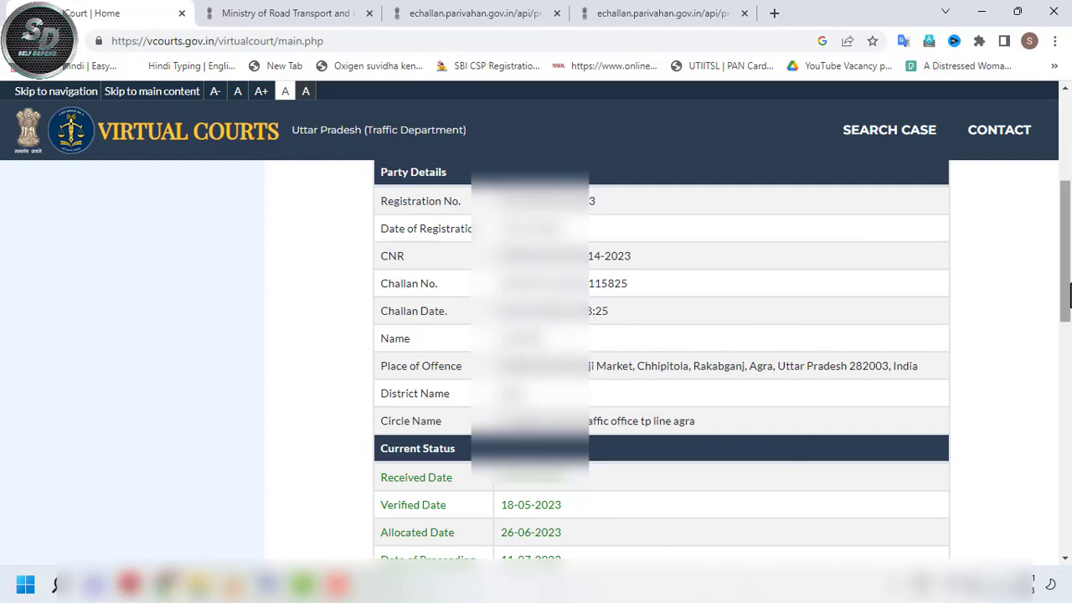
pyautogui.moveTo(1069, 295); pyautogui.dragTo(1069, 353)
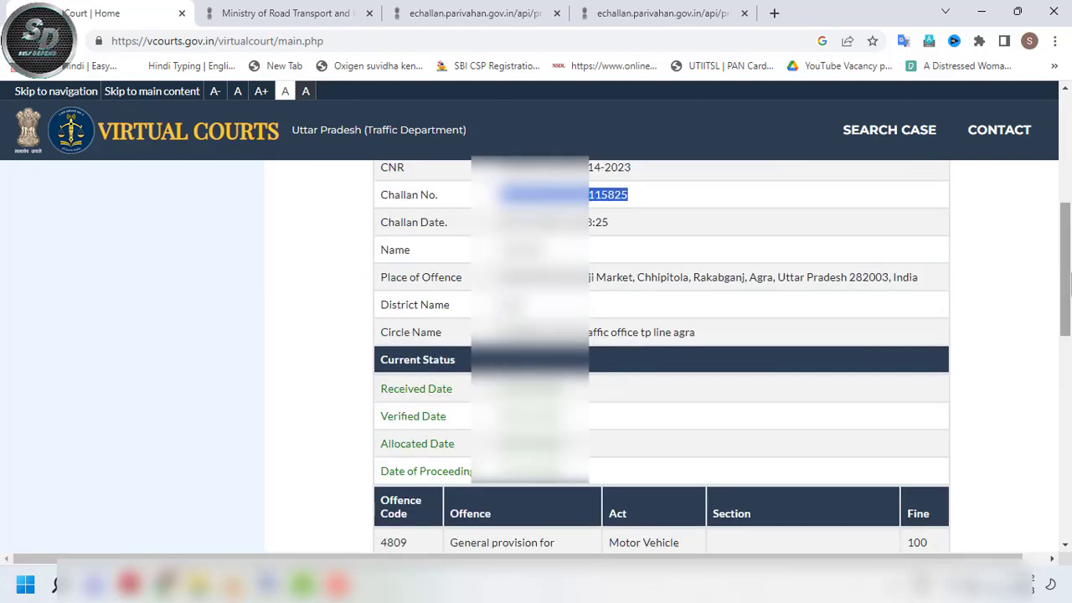
pyautogui.moveTo(1069, 295); pyautogui.dragTo(1069, 340)
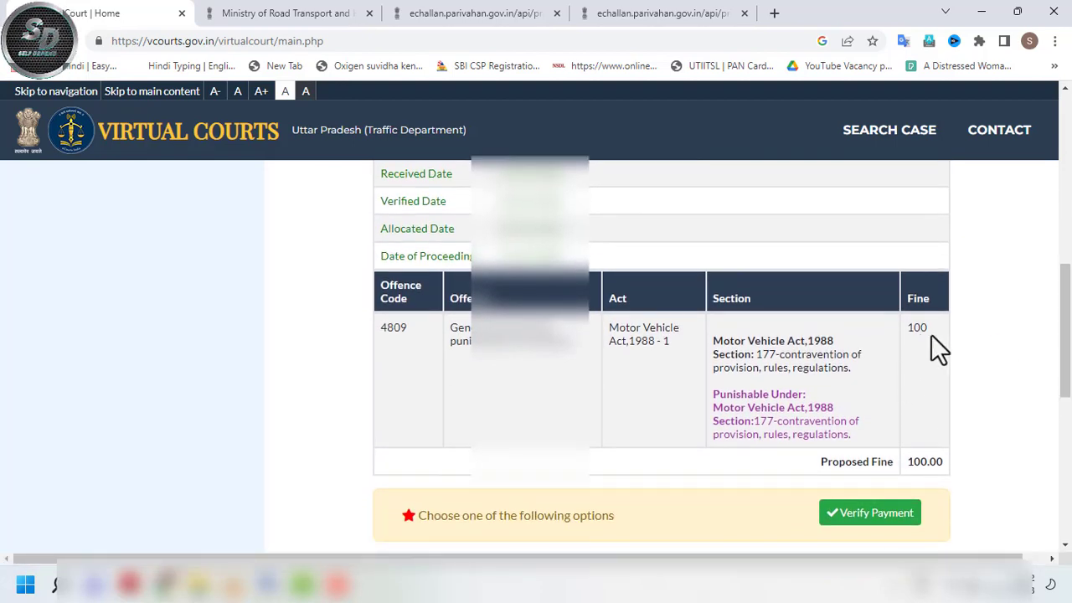
pyautogui.moveTo(1069, 338); pyautogui.dragTo(1069, 234)
pyautogui.scroll(-1, 1069, 234)
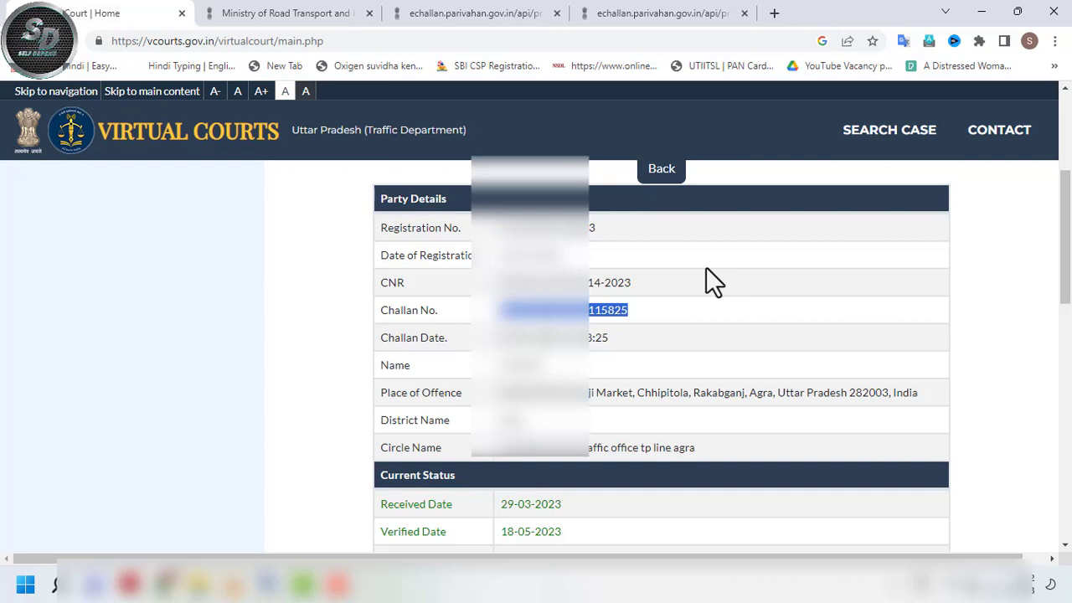
pyautogui.click(506, 337)
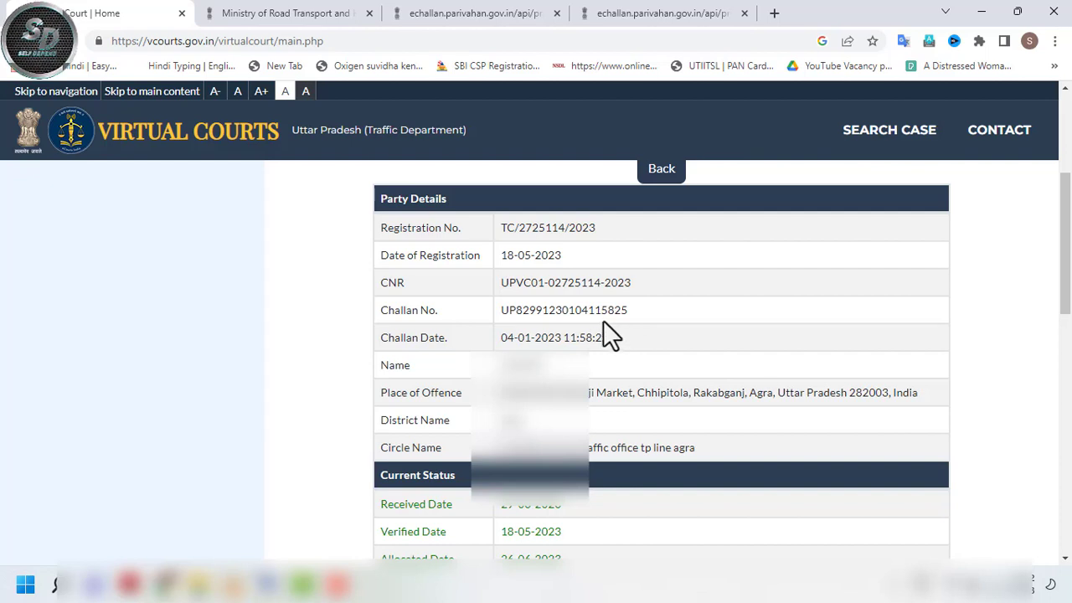
pyautogui.moveTo(599, 307); pyautogui.dragTo(629, 313)
pyautogui.click(658, 335)
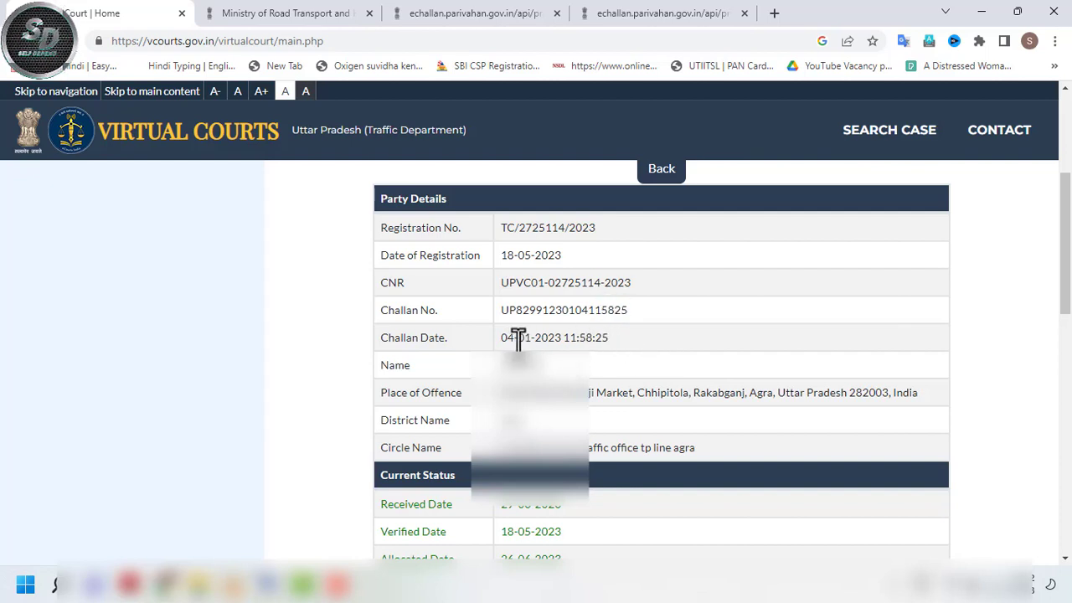
pyautogui.scroll(-1, 1065, 251)
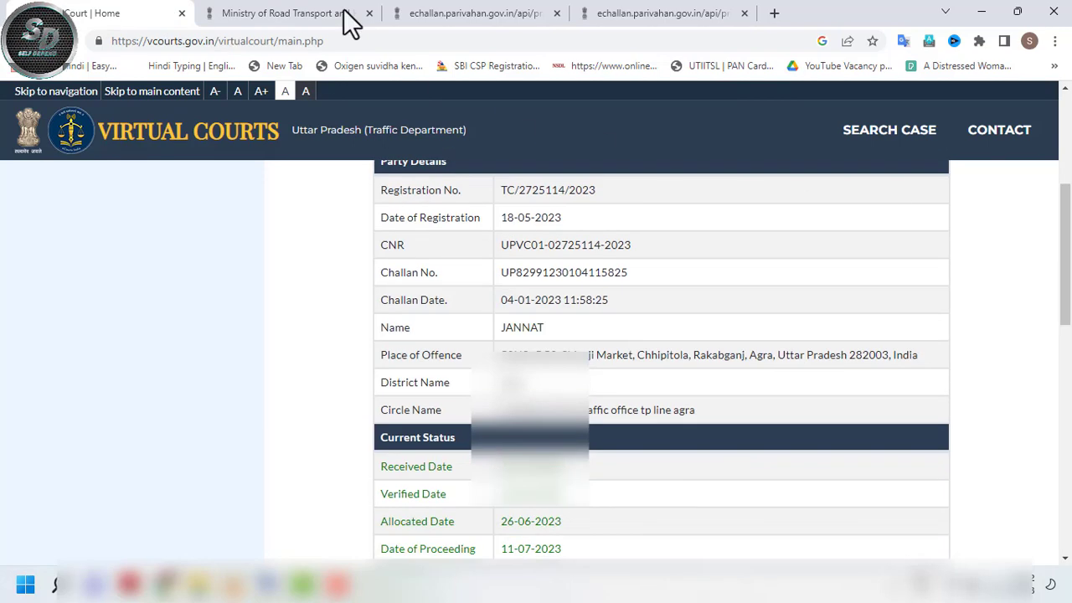
pyautogui.click(318, 12)
# - Look up the copied challan number on eChallan Parivahan and scroll to the results
pyautogui.scroll(1, 1065, 318)
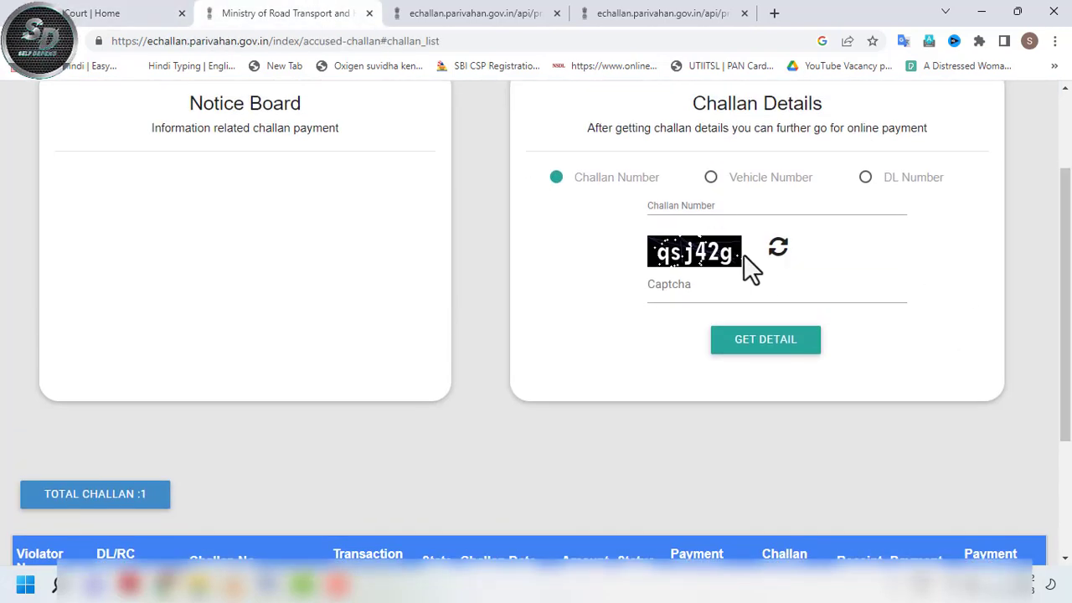
pyautogui.click(723, 216)
pyautogui.hotkey('ctrl', 'v')
pyautogui.click(705, 292)
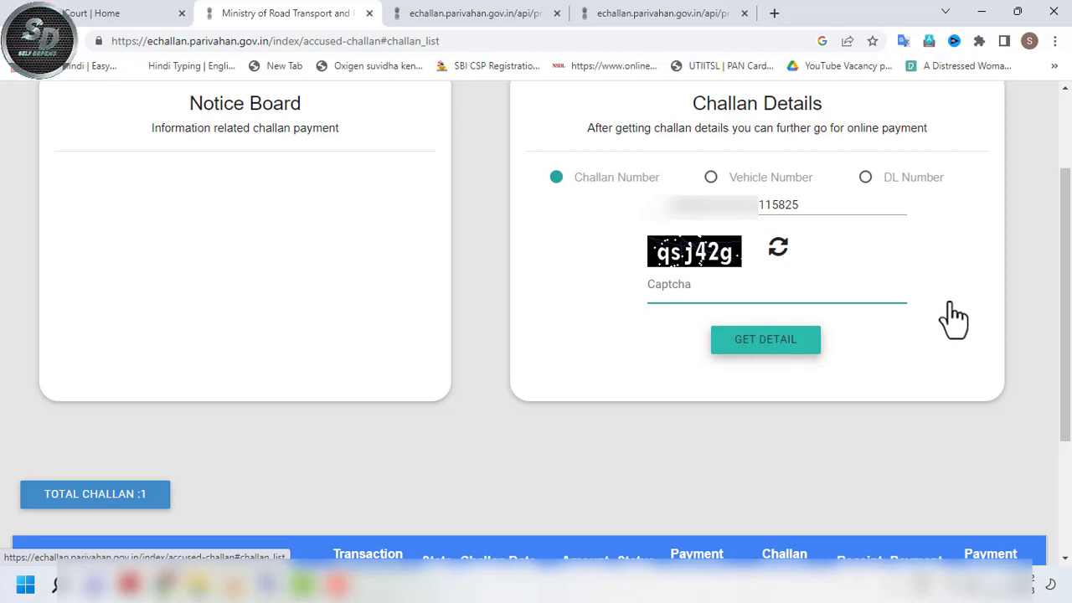
pyautogui.scroll(-2, 921, 335)
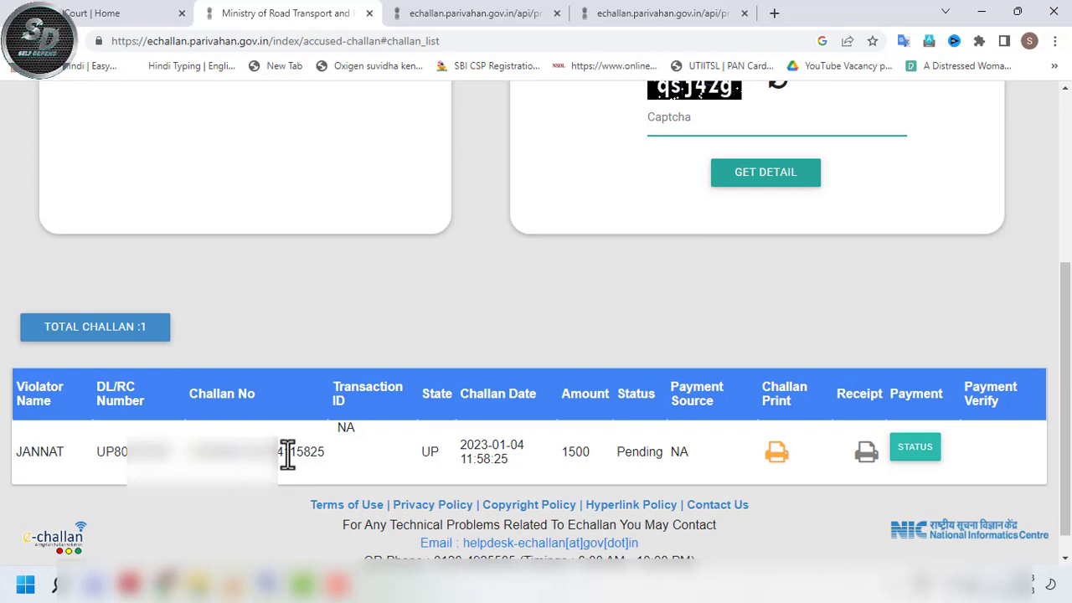
# - Match the 1500 Pending listing's challan number and date with the Virtual Courts case
pyautogui.moveTo(289, 454); pyautogui.dragTo(324, 460)
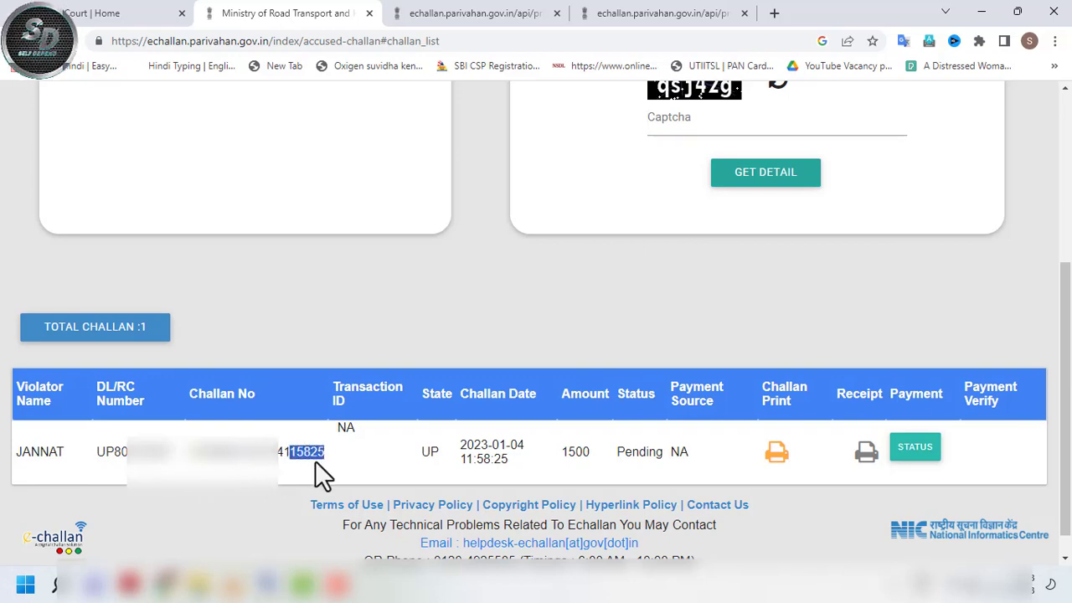
pyautogui.click(91, 14)
pyautogui.moveTo(596, 277); pyautogui.dragTo(634, 293)
pyautogui.click(260, 12)
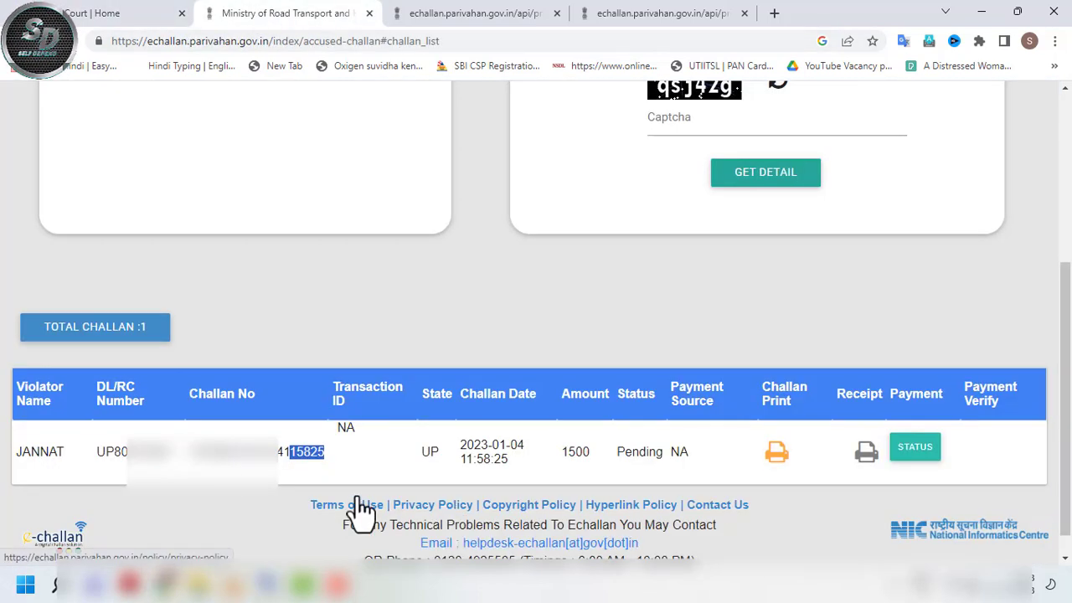
pyautogui.click(491, 450)
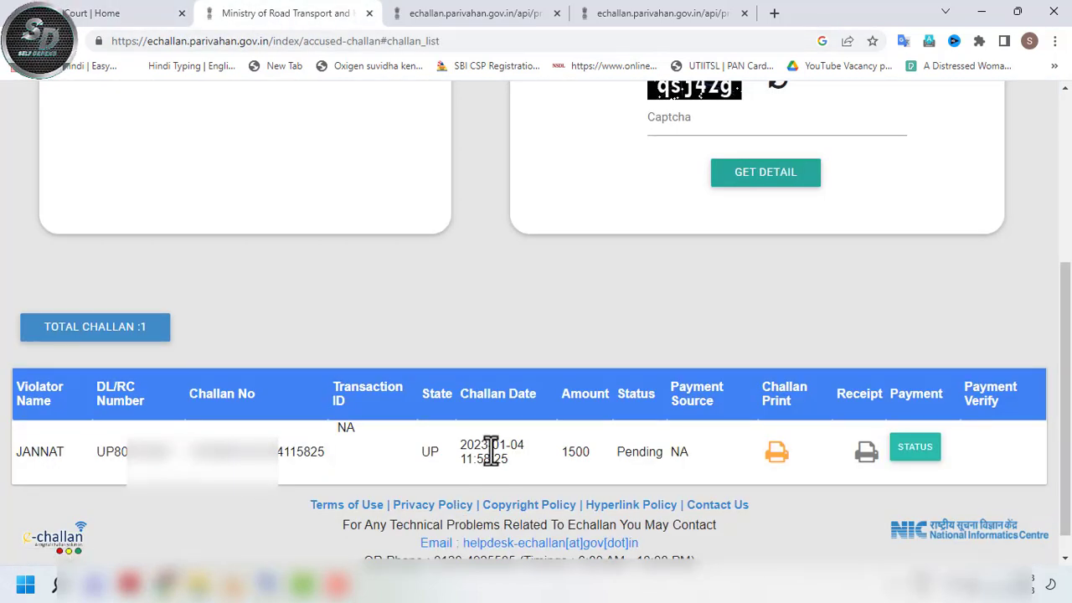
pyautogui.moveTo(527, 445); pyautogui.dragTo(459, 458)
pyautogui.click(117, 13)
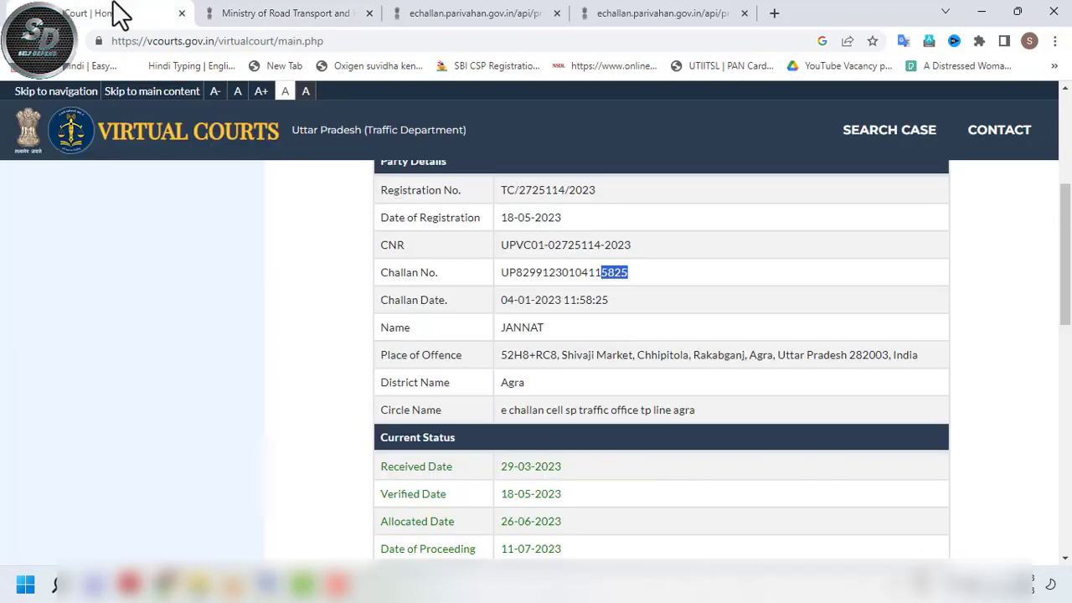
pyautogui.moveTo(559, 303); pyautogui.dragTo(512, 301)
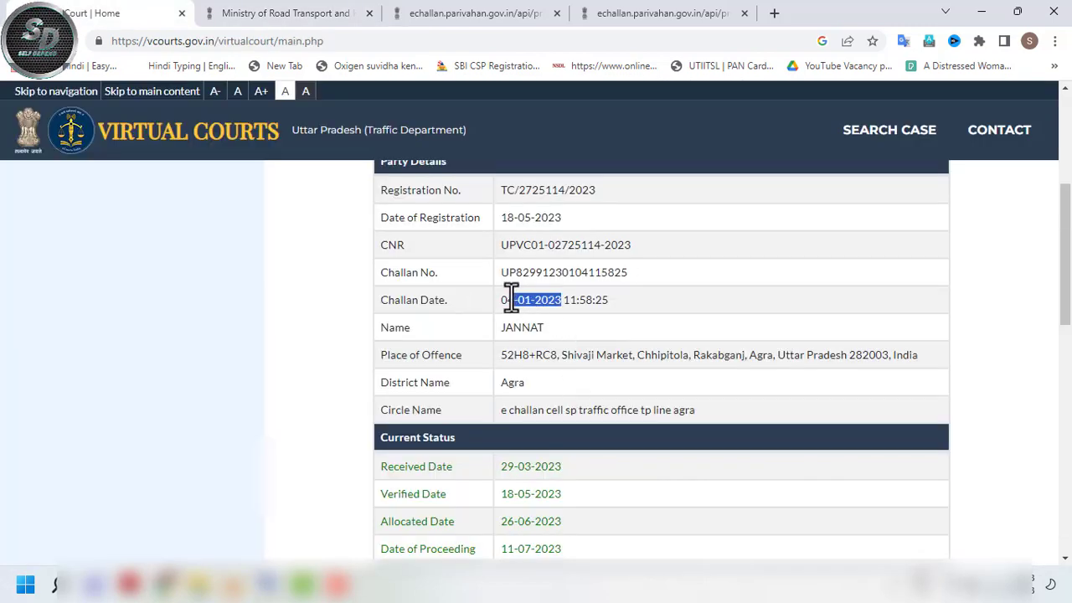
pyautogui.click(304, 14)
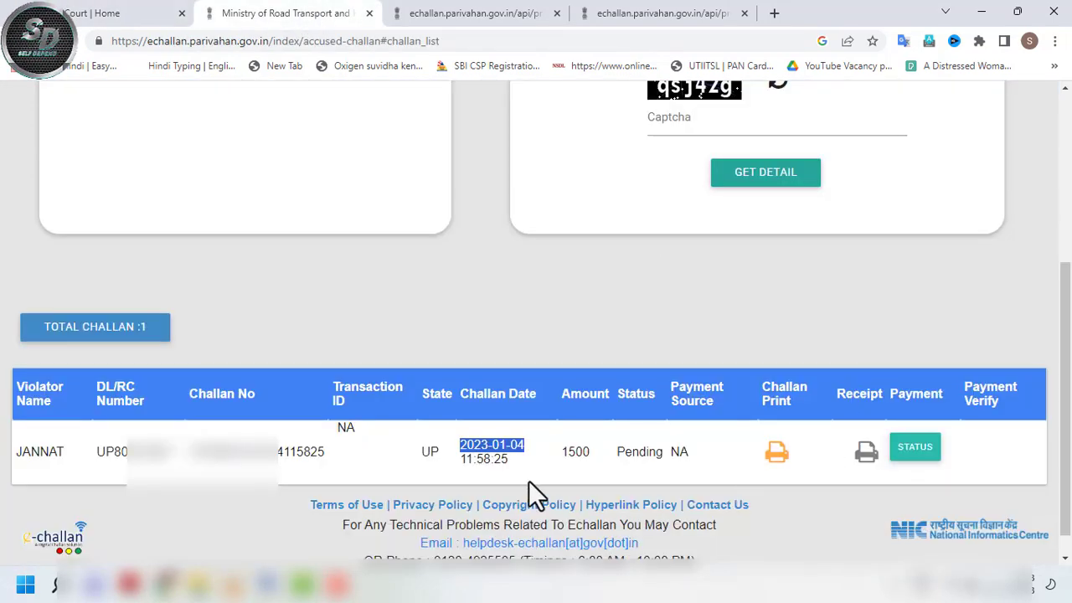
pyautogui.click(143, 13)
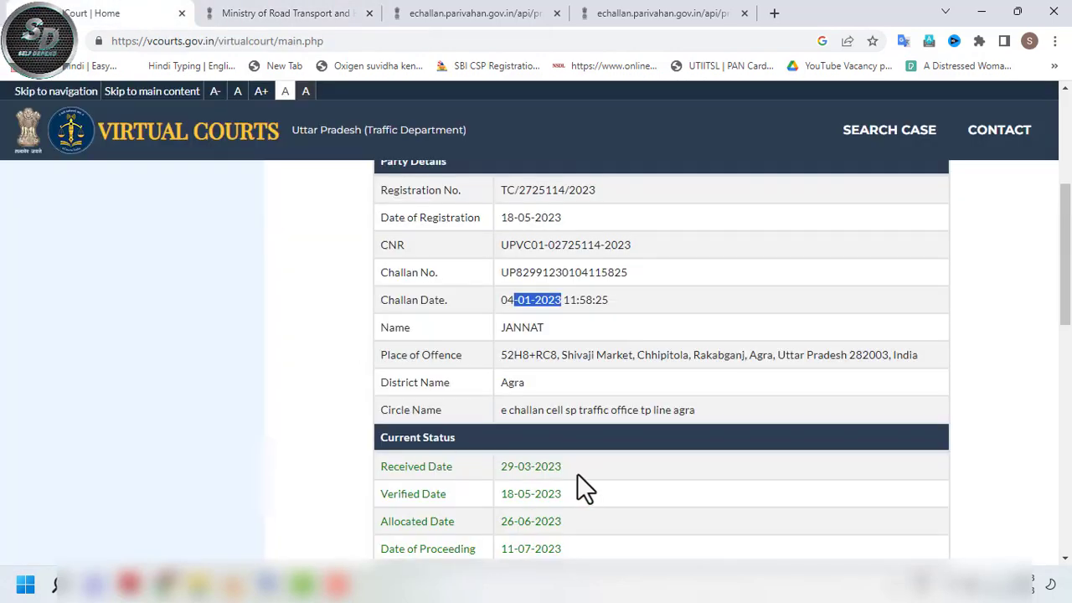
pyautogui.click(293, 15)
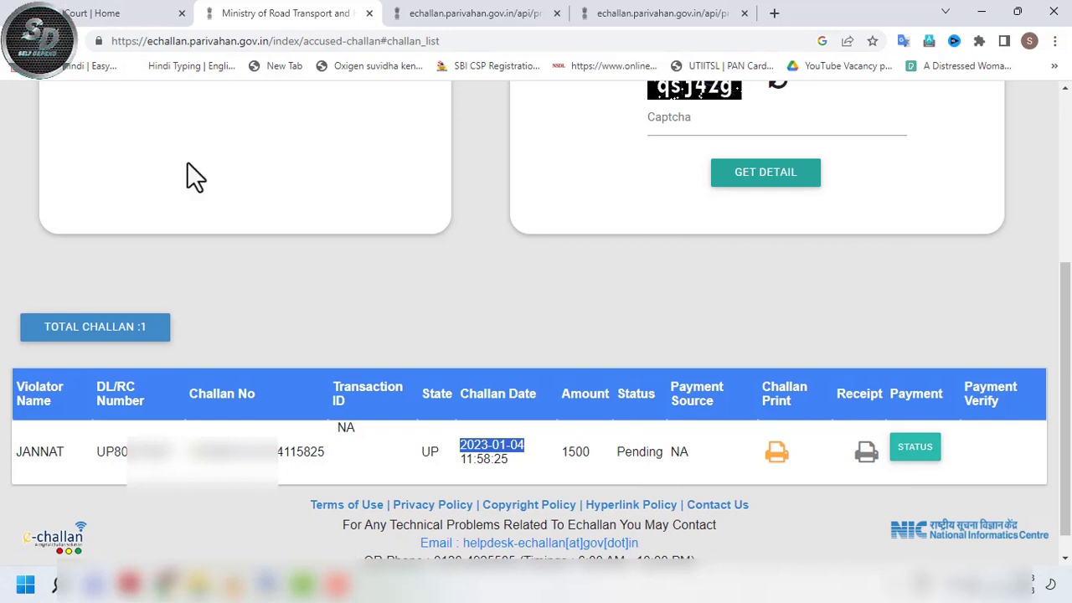
pyautogui.click(97, 12)
pyautogui.scroll(4, 594, 519)
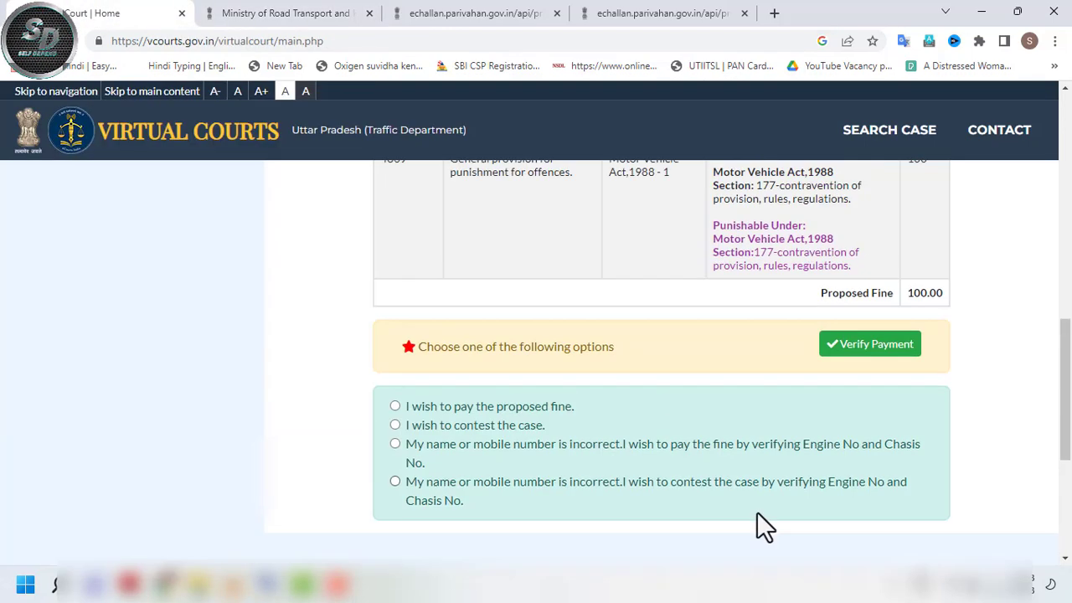
pyautogui.moveTo(1065, 401); pyautogui.dragTo(1067, 359)
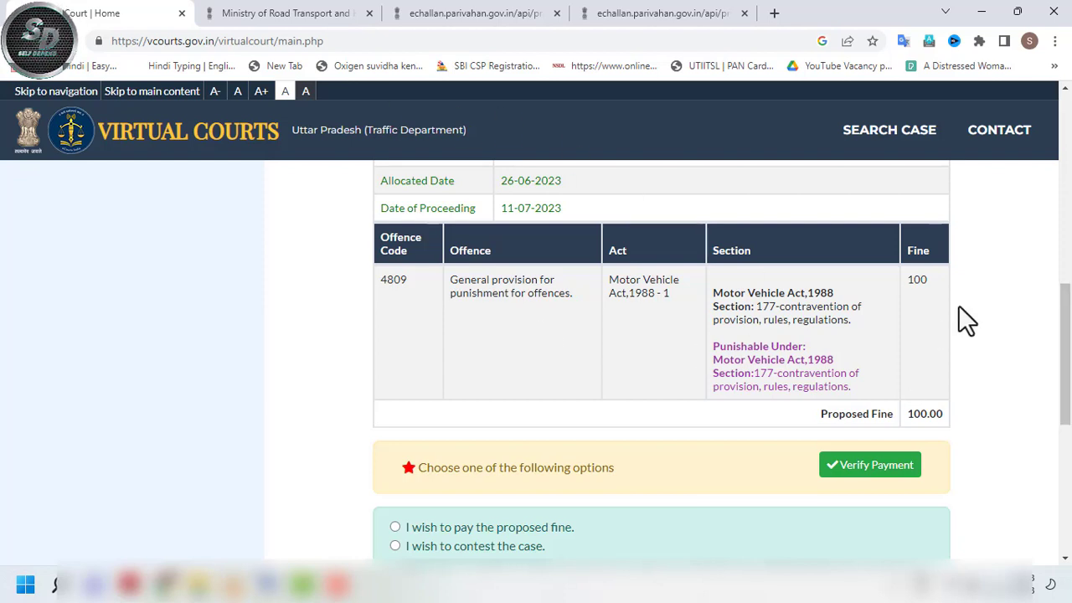
pyautogui.moveTo(1068, 347); pyautogui.dragTo(1068, 380)
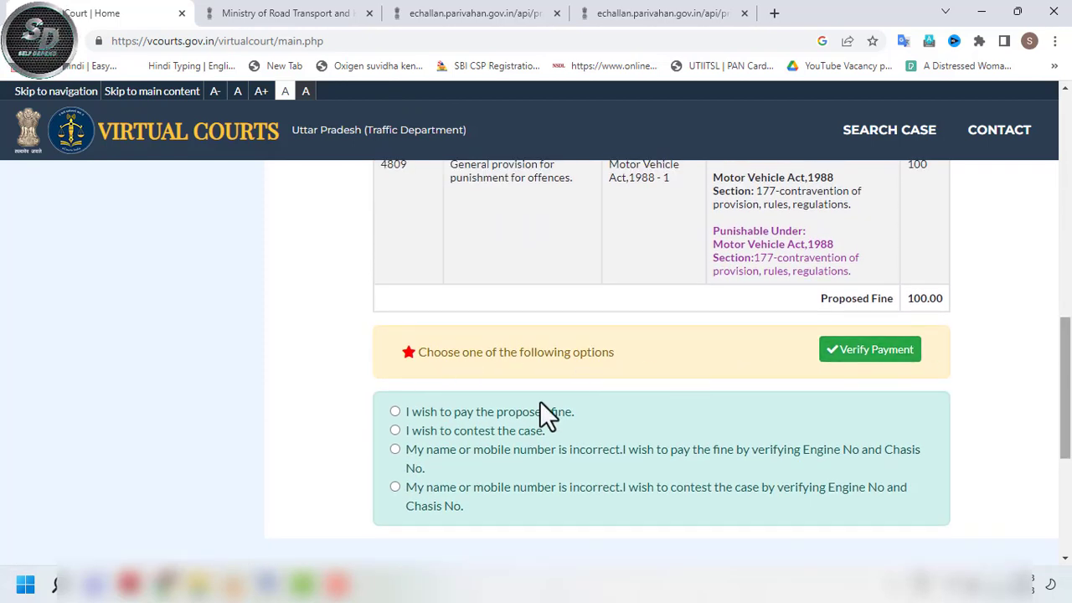
pyautogui.scroll(-1, 569, 368)
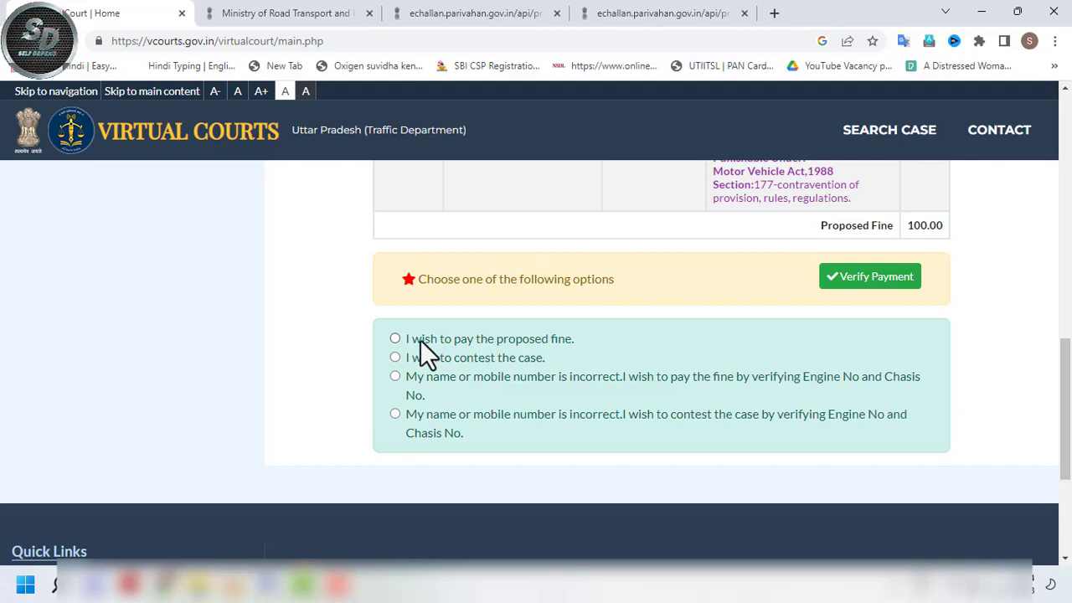
# - Choose to pay the proposed fine and inspect the masked mobile number shown
pyautogui.click(395, 338)
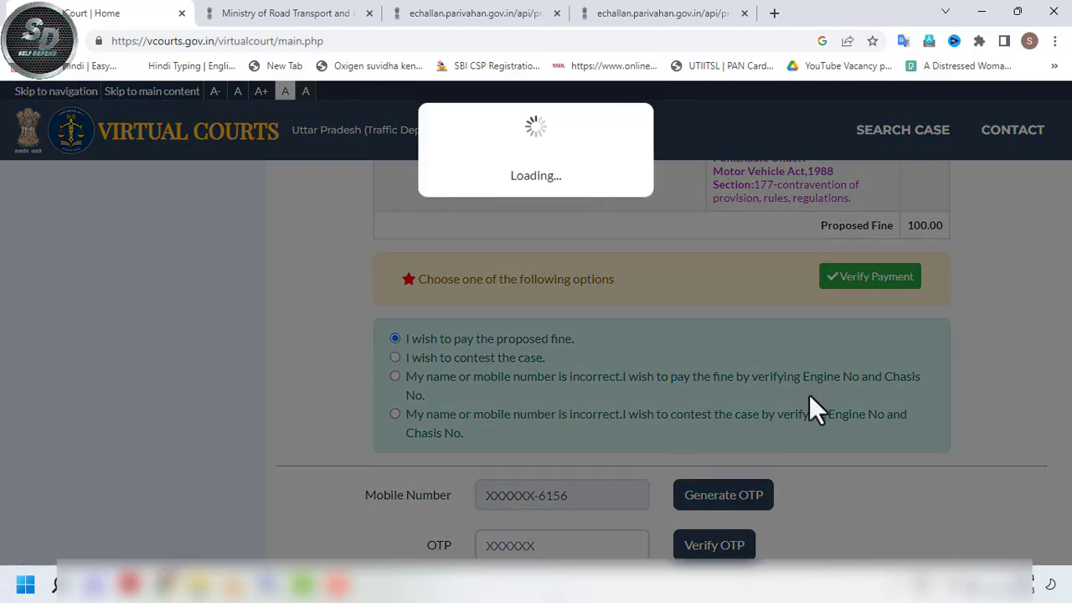
pyautogui.scroll(-2, 690, 435)
pyautogui.moveTo(567, 355); pyautogui.dragTo(483, 366)
pyautogui.click(568, 355)
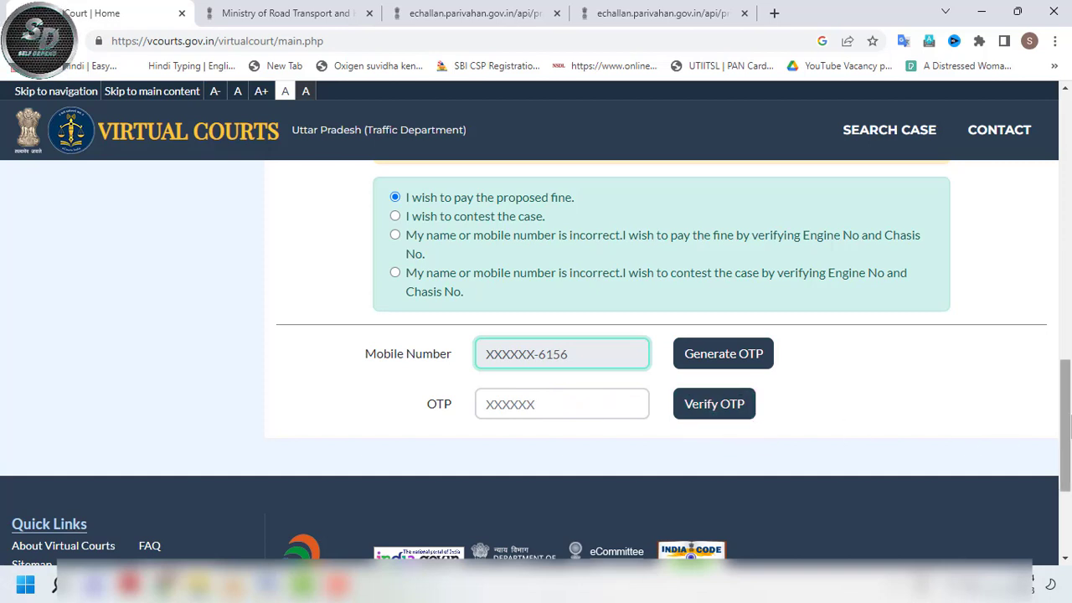
# - Switch to paying by verifying Engine and Chassis No. to reveal the last-4, payee and OTP fields
pyautogui.scroll(1, 875, 423)
pyautogui.scroll(1, 1064, 423)
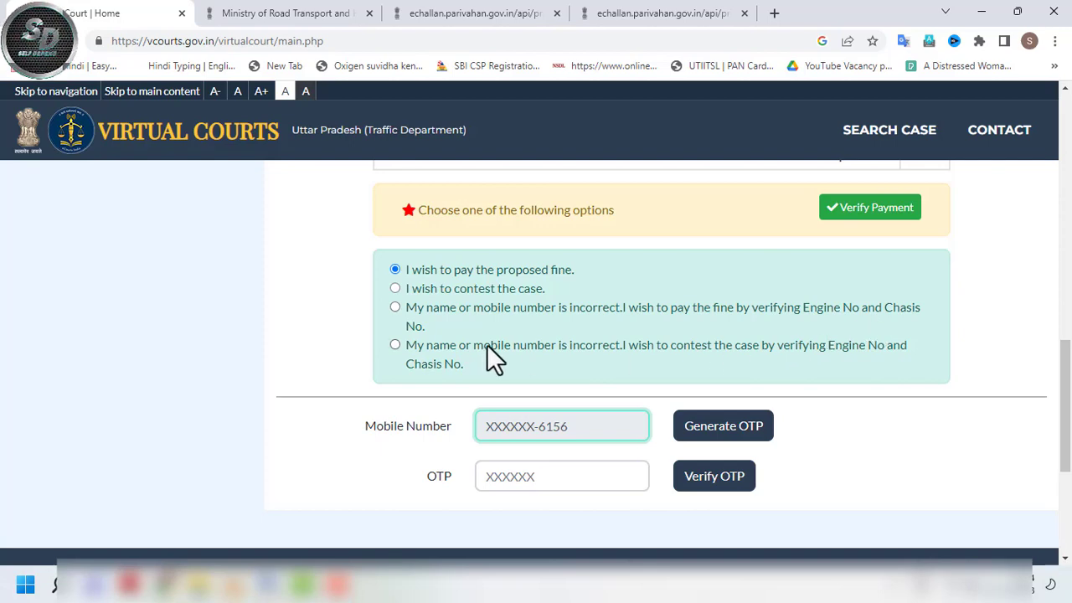
pyautogui.click(395, 307)
pyautogui.moveTo(1067, 354); pyautogui.dragTo(1067, 402)
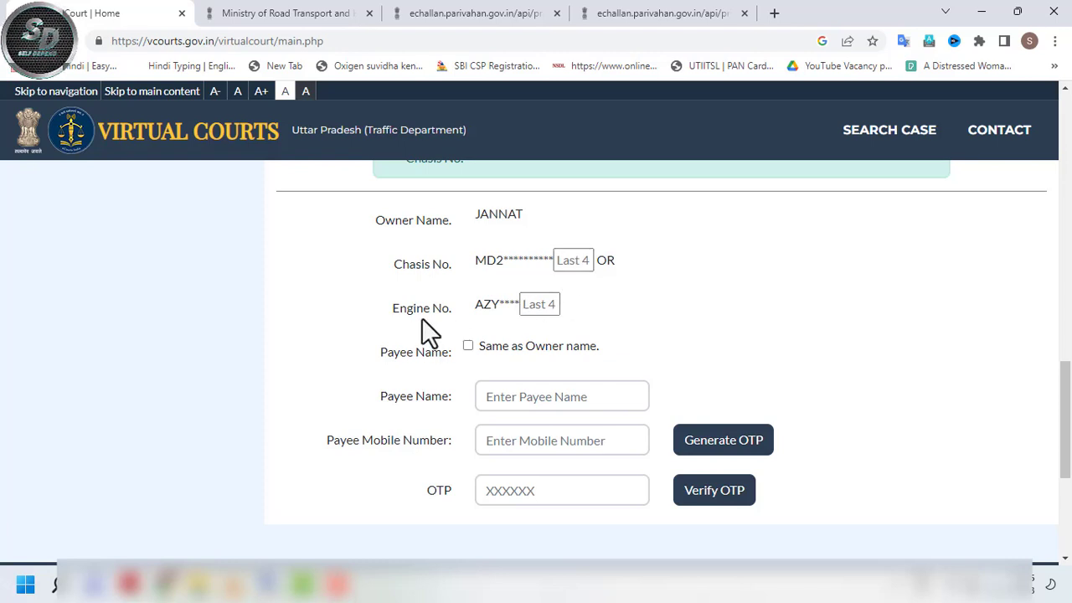
# - Enter 46 as the engine number's last digits, then the payee's name and mobile number
pyautogui.click(533, 308)
pyautogui.write('46')
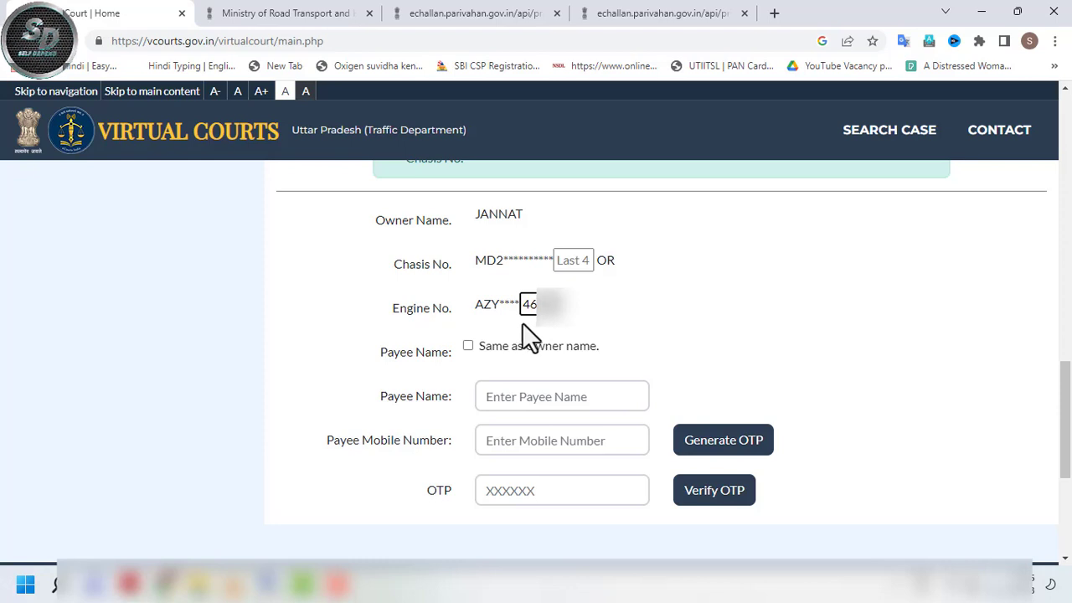
pyautogui.click(530, 402)
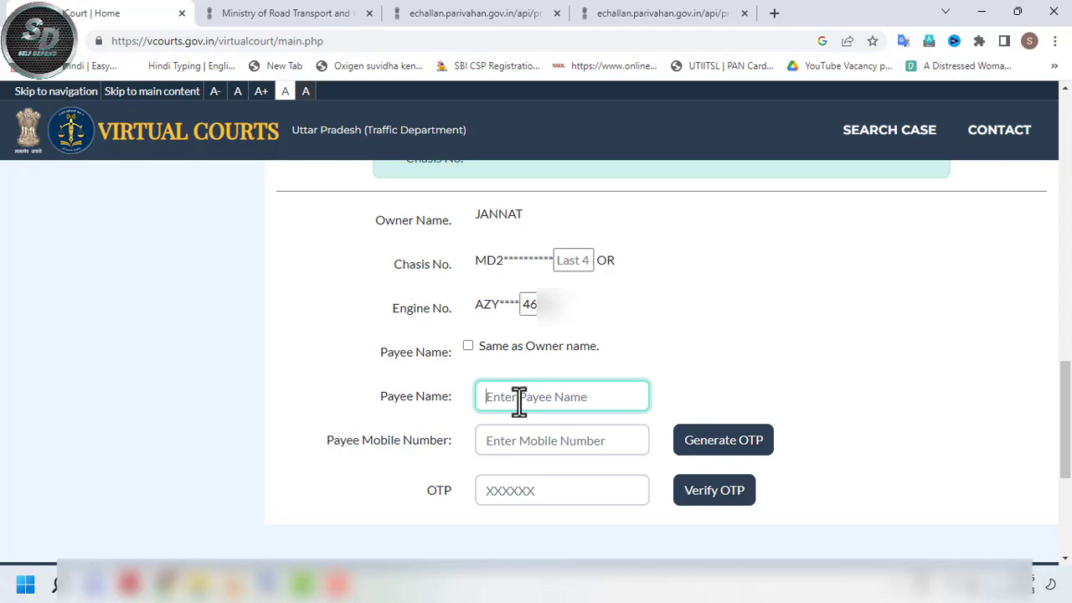
pyautogui.scroll(-1, 775, 512)
pyautogui.click(560, 438)
pyautogui.write('8')
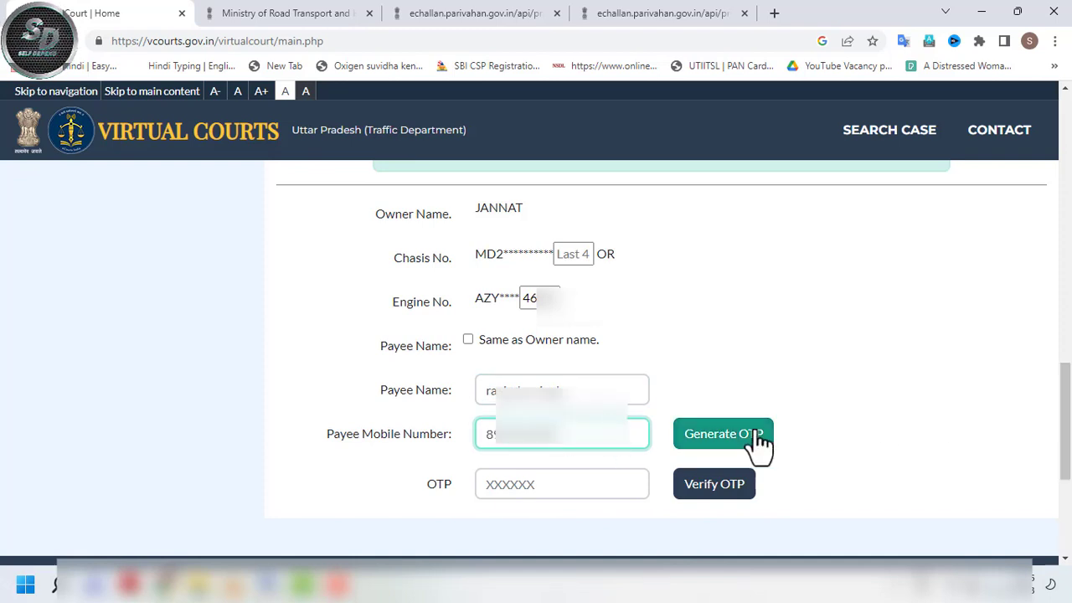
# - Generate an OTP for the payee's mobile, paste the received code, and verify it
pyautogui.click(759, 434)
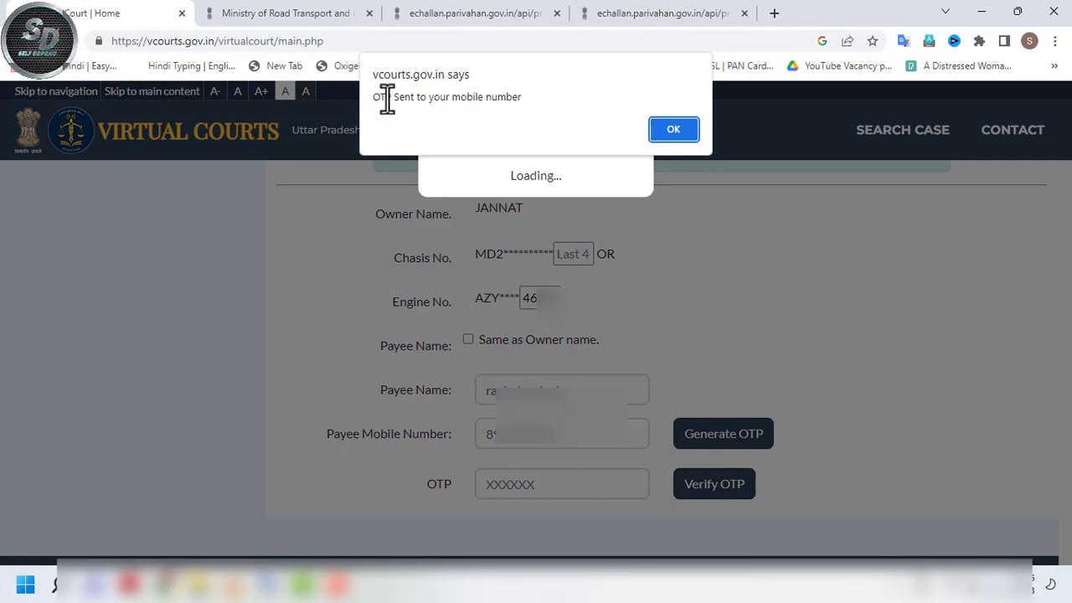
pyautogui.click(671, 130)
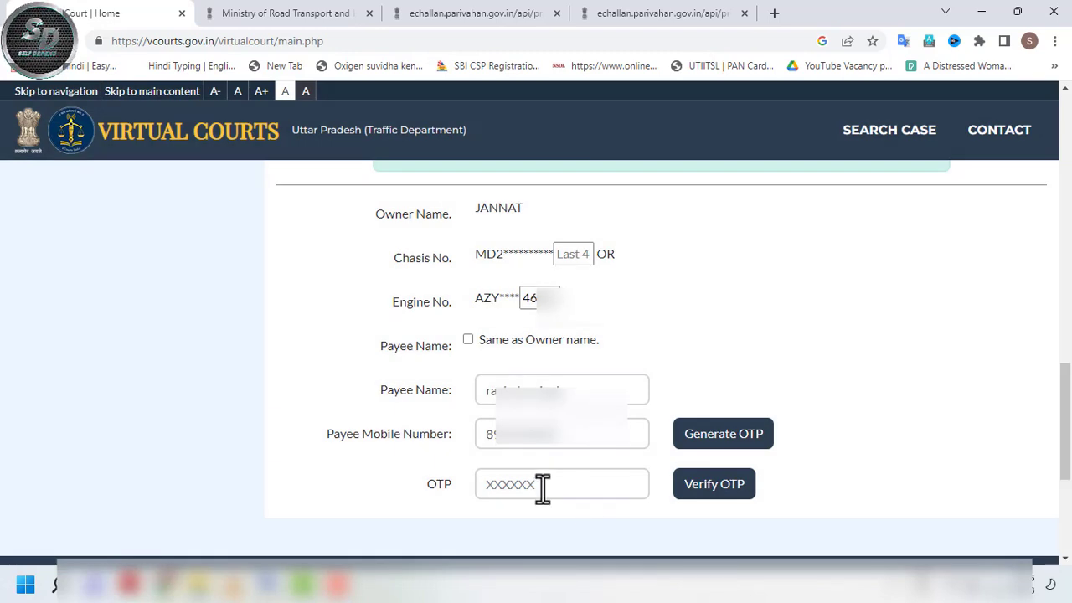
pyautogui.click(543, 485)
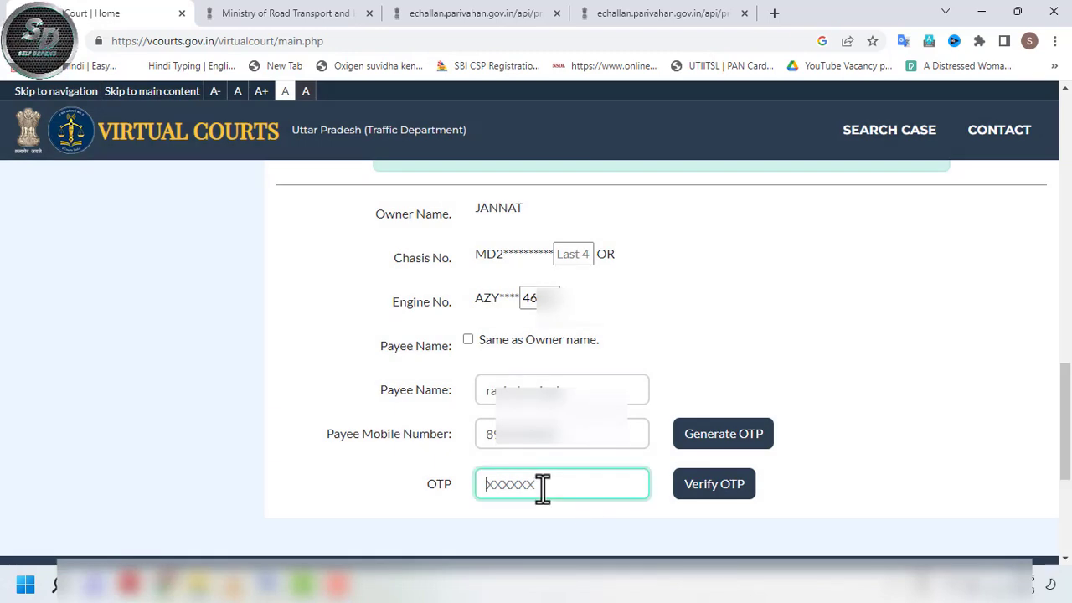
pyautogui.hotkey('ctrl', 'v')
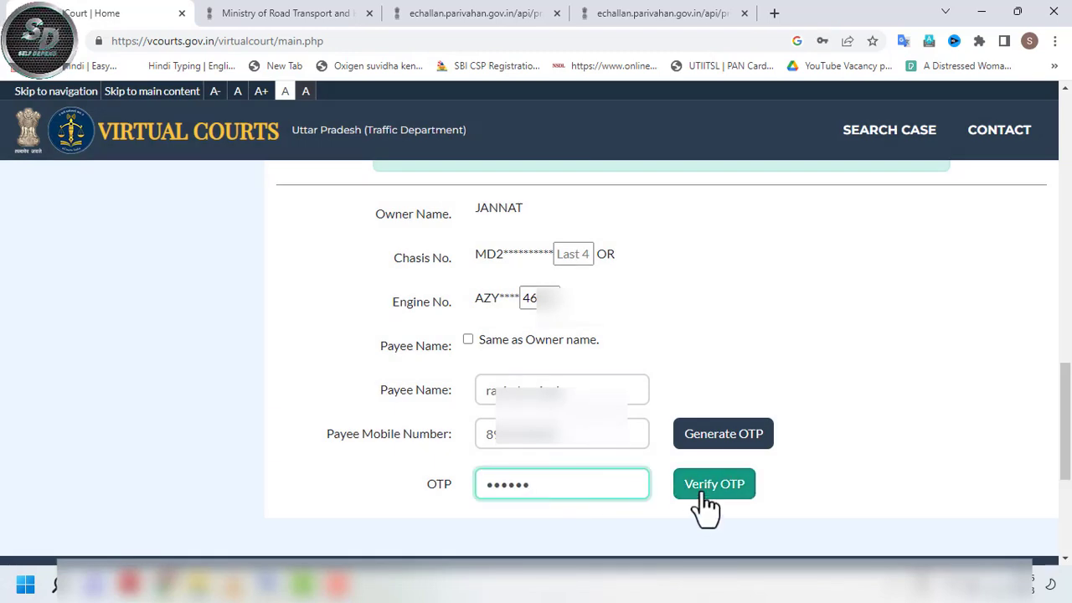
pyautogui.click(707, 499)
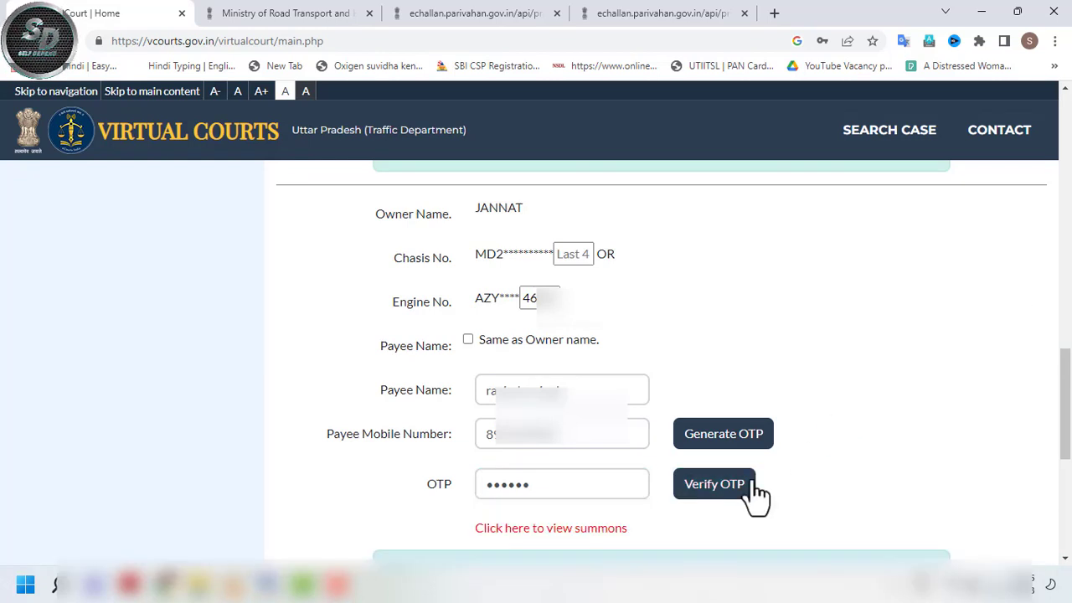
pyautogui.moveTo(1065, 418); pyautogui.dragTo(1068, 447)
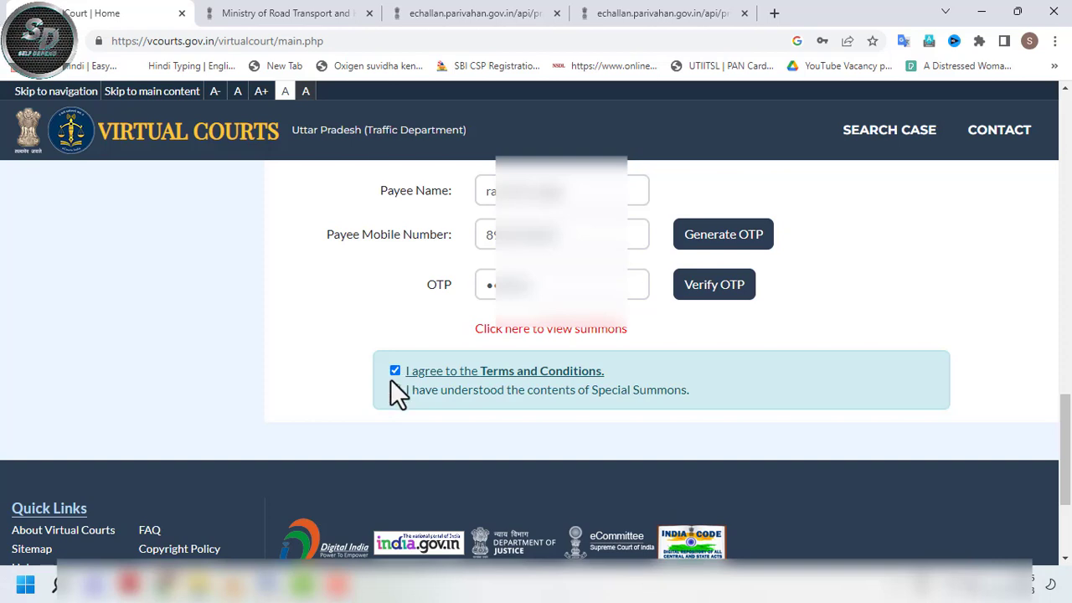
# - Tick 'I have understood the contents of Special Summons', choose Accept & Pay, and confirm with OK
pyautogui.click(395, 390)
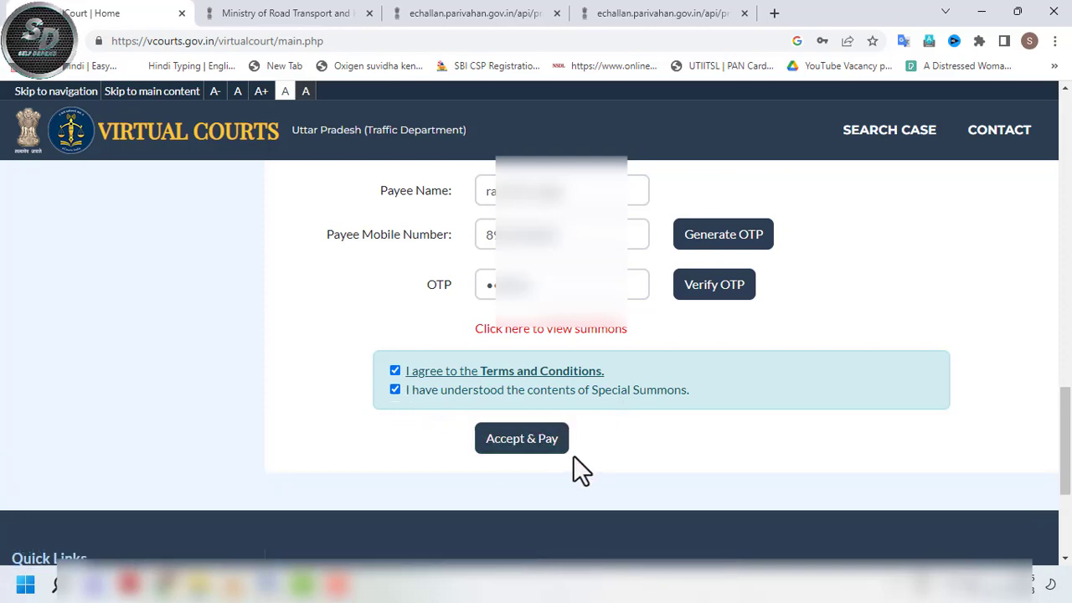
pyautogui.click(506, 456)
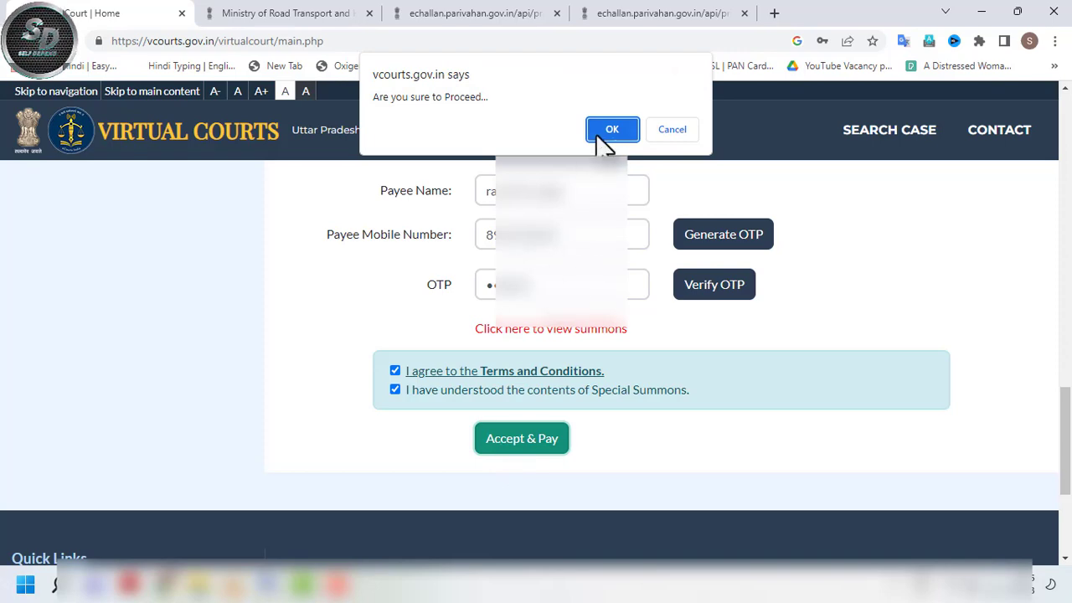
pyautogui.click(596, 137)
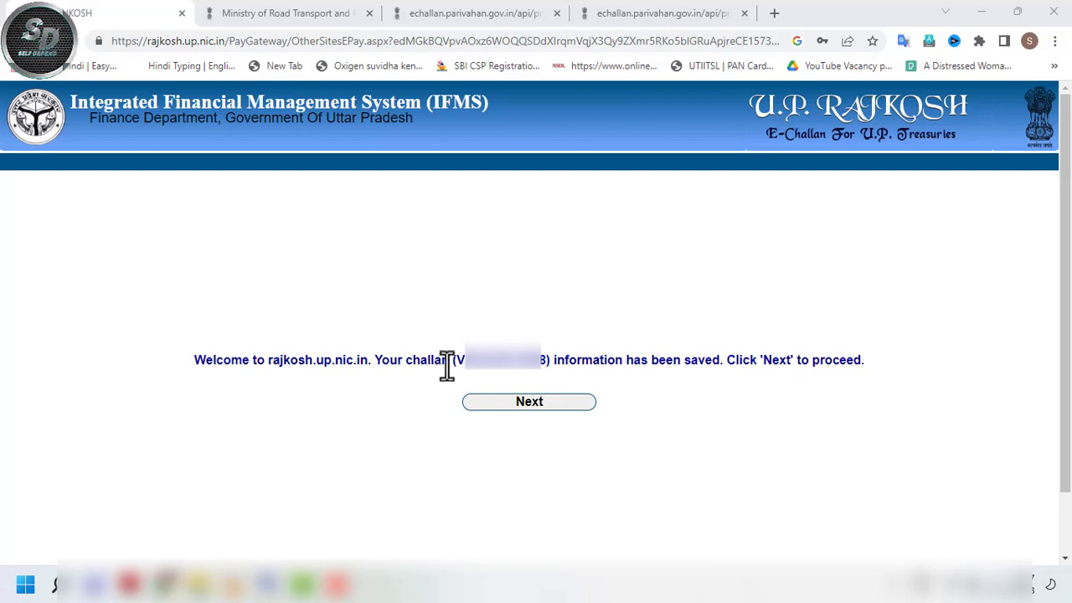
# - Continue past the saved 100.00 challan and payment notice, then choose Proceed With Net-Payment
pyautogui.moveTo(459, 360); pyautogui.dragTo(546, 360)
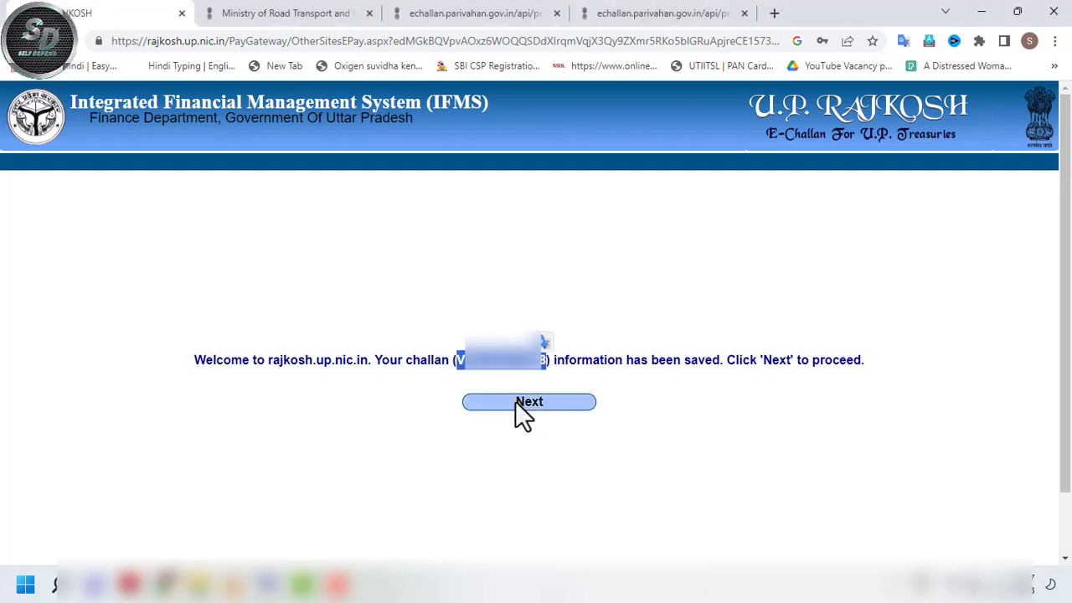
pyautogui.click(526, 400)
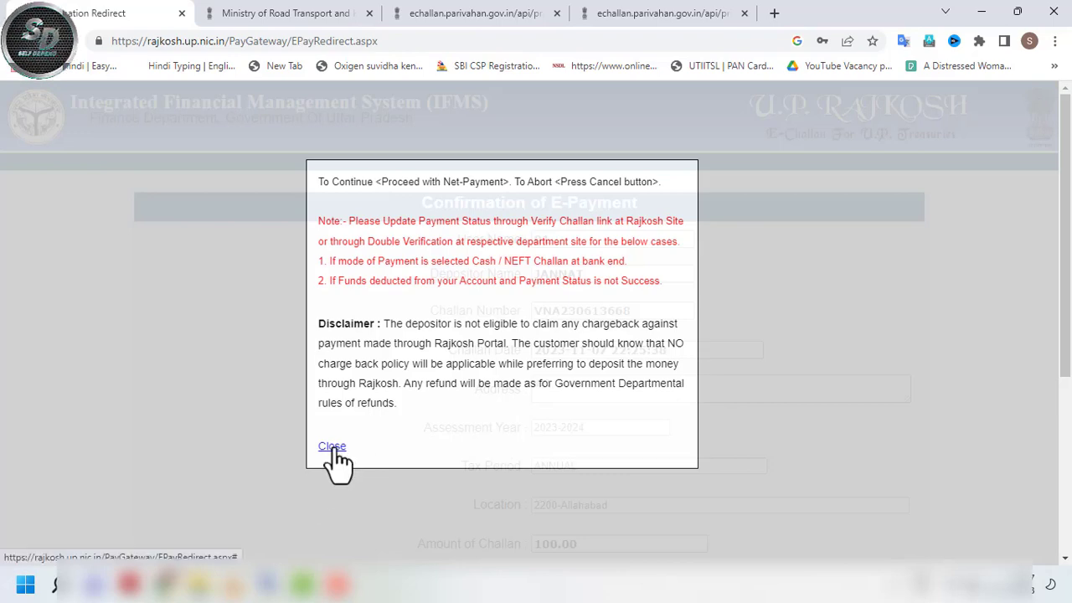
pyautogui.click(333, 448)
pyautogui.scroll(-1, 1069, 289)
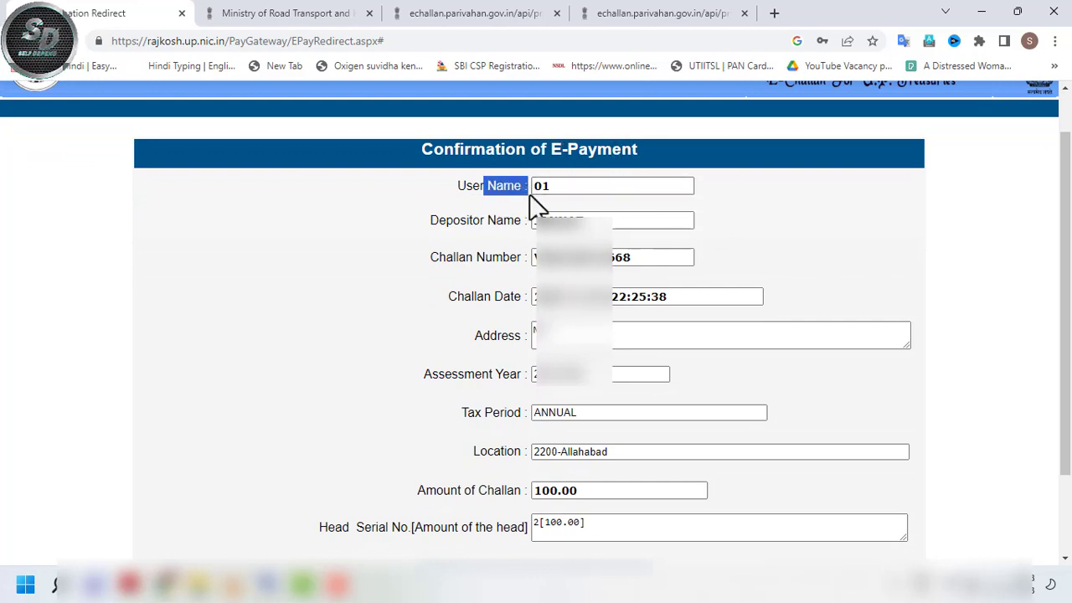
pyautogui.click(503, 229)
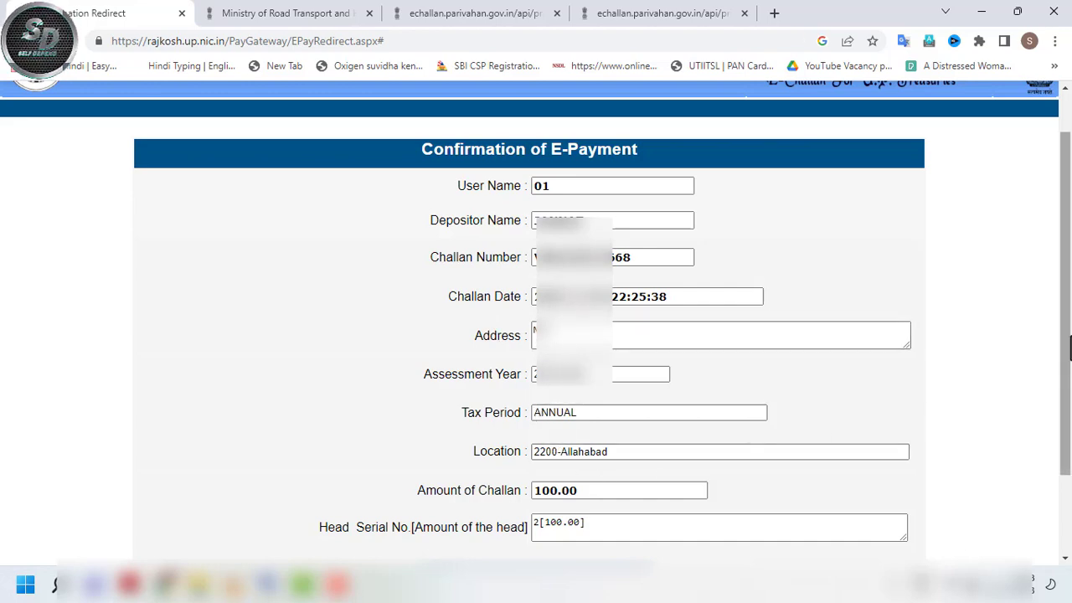
pyautogui.scroll(-2, 577, 448)
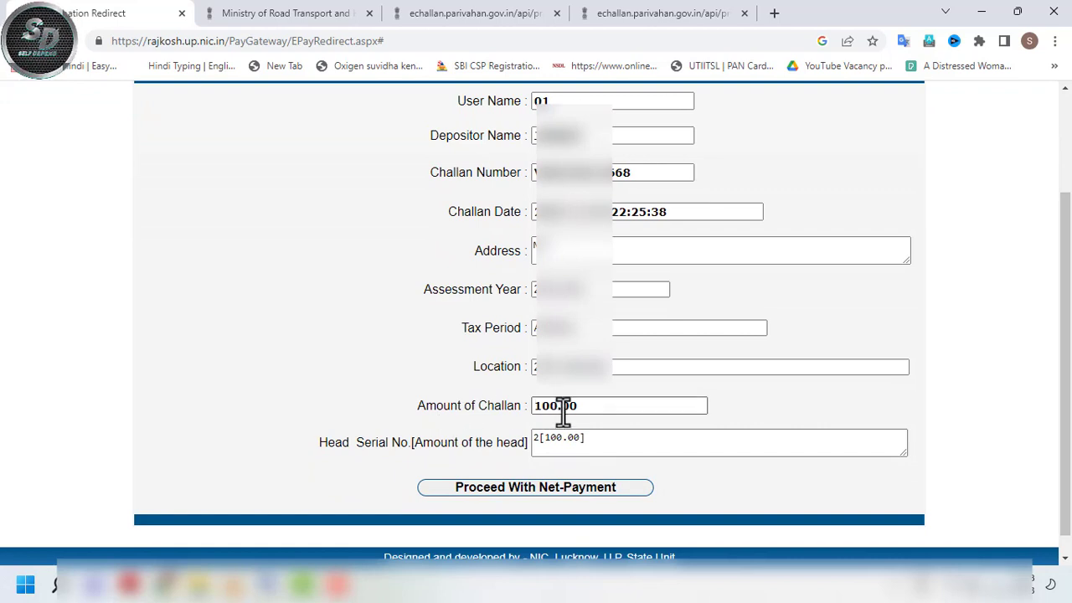
pyautogui.click(474, 494)
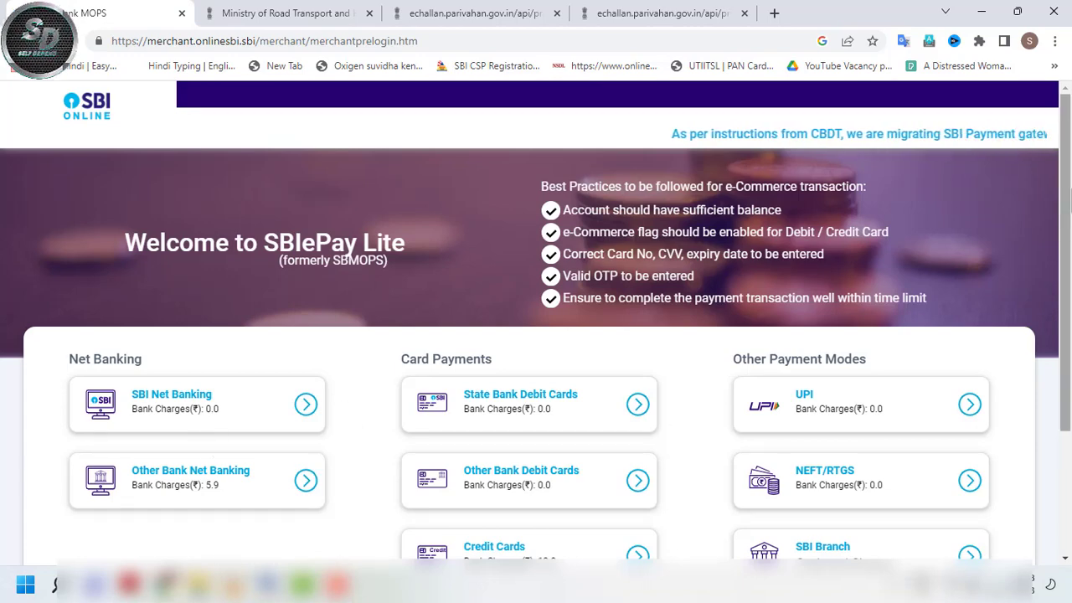
# - Select UPI under Other Payment Modes and review the Rs 100 payment details valid until 10/11/2023
pyautogui.scroll(-1, 603, 418)
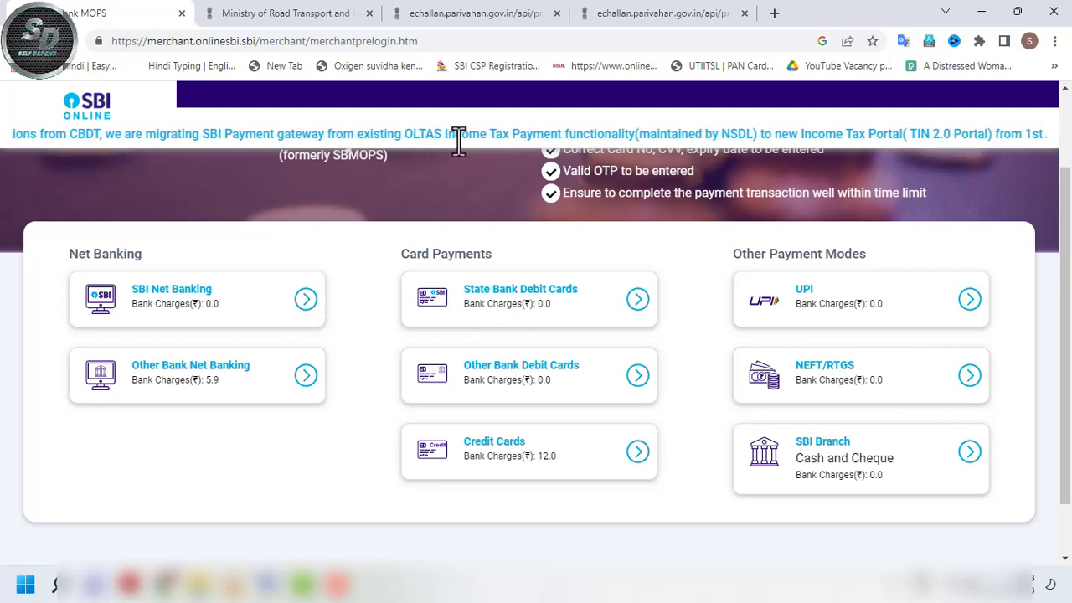
pyautogui.click(459, 292)
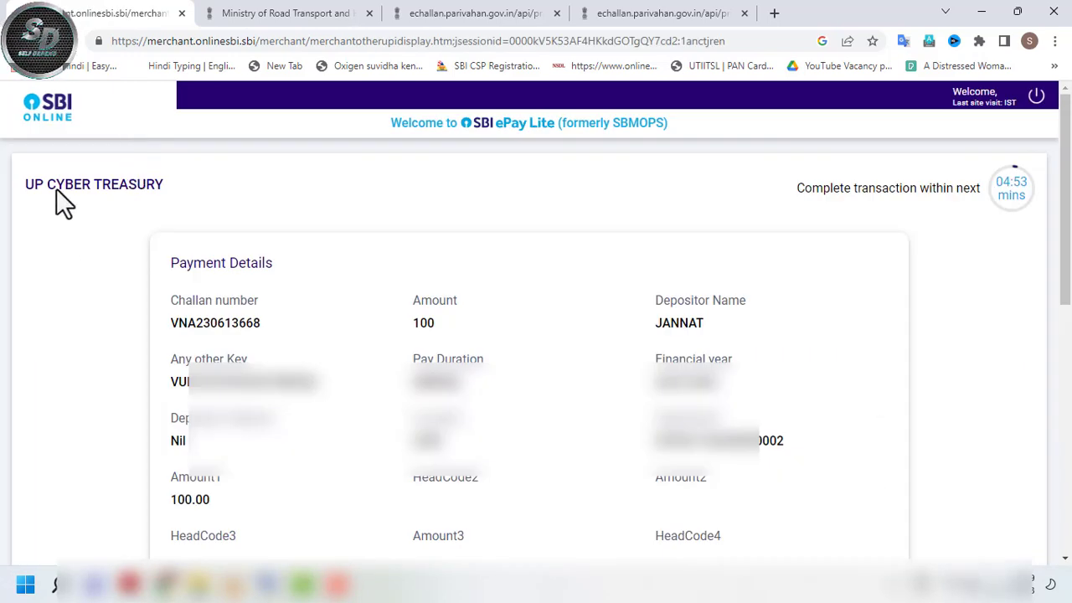
pyautogui.moveTo(28, 185); pyautogui.dragTo(69, 185)
pyautogui.click(180, 225)
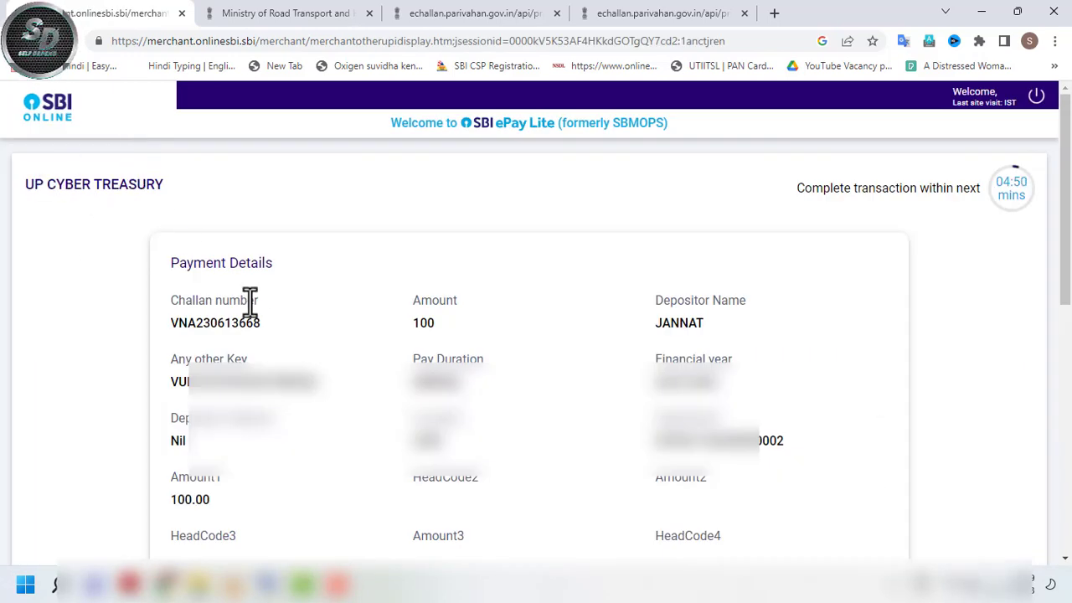
pyautogui.scroll(-2, 1046, 210)
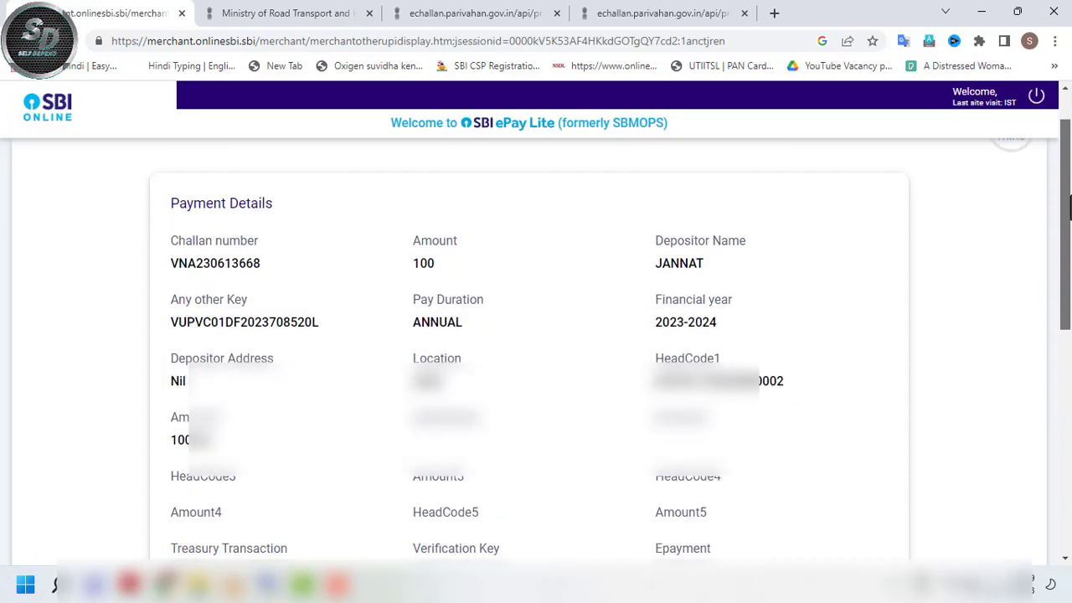
pyautogui.scroll(2, 1047, 193)
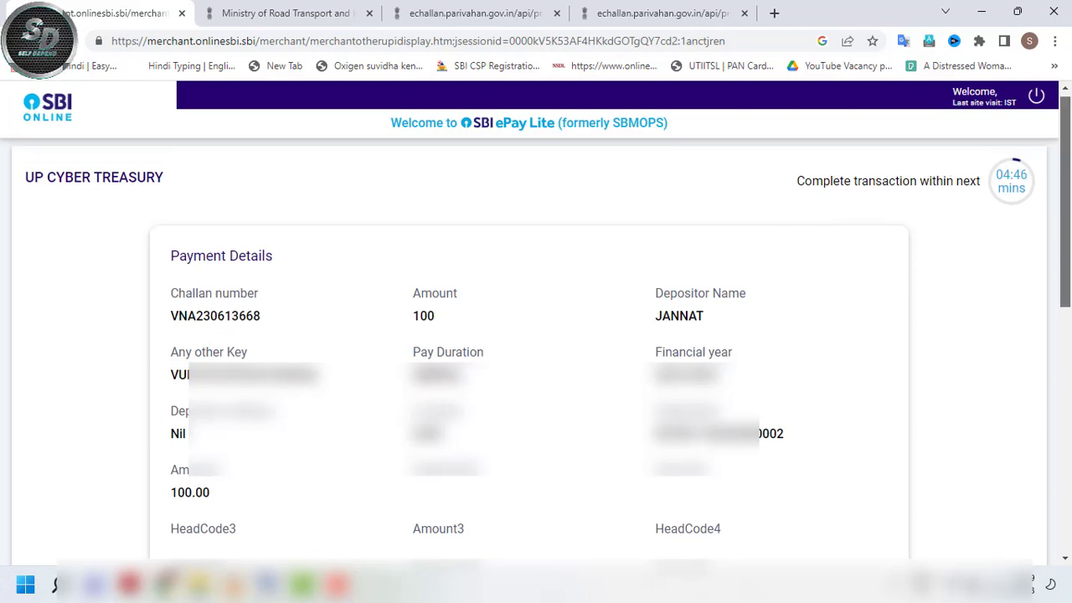
pyautogui.scroll(-1, 1044, 223)
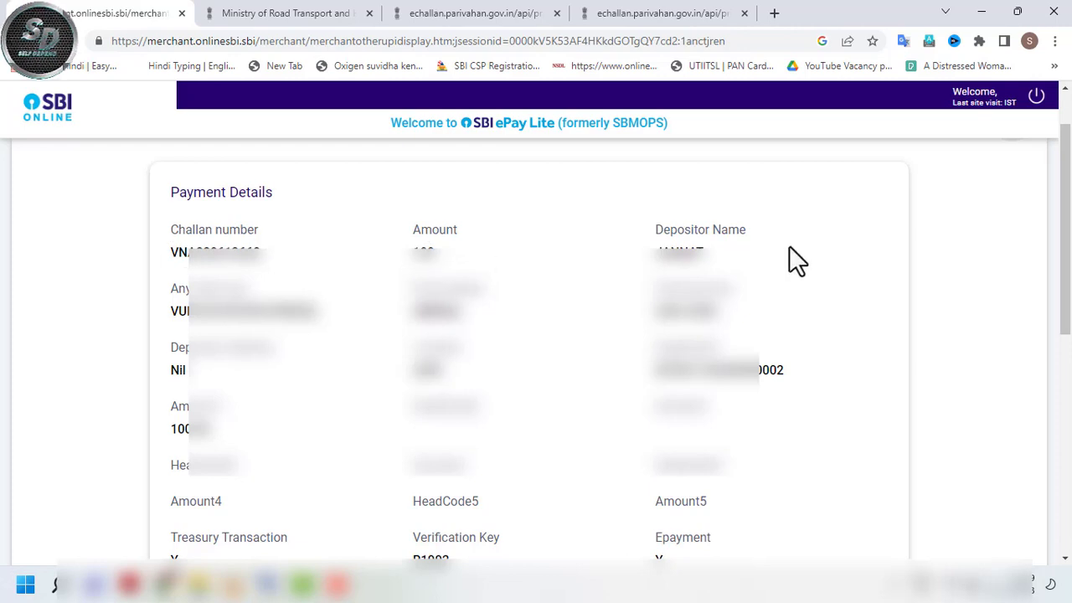
pyautogui.moveTo(1067, 243); pyautogui.dragTo(1068, 425)
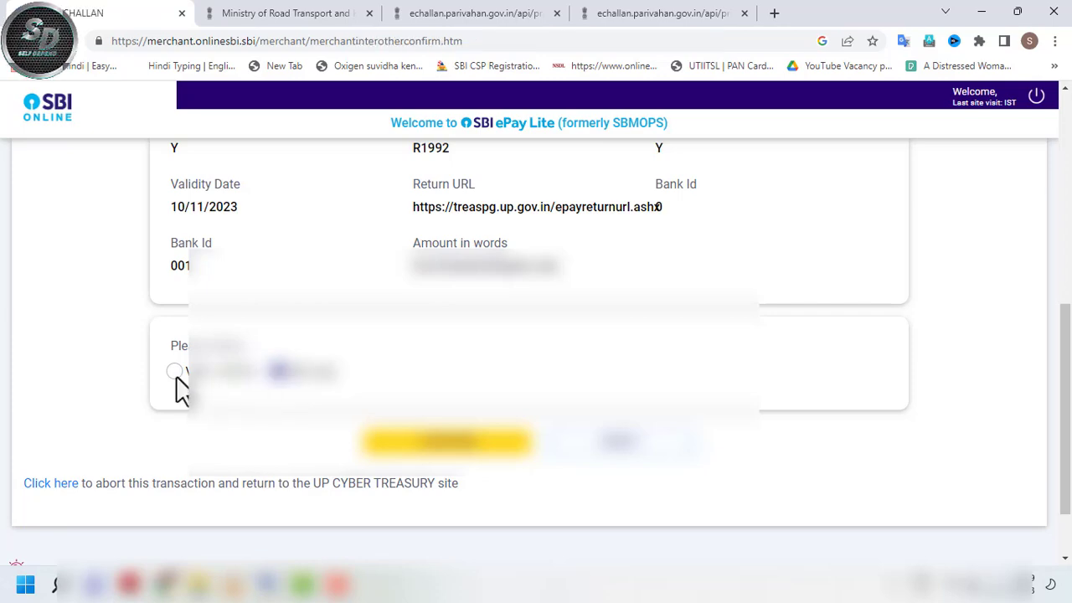
# - Bring up the eChallan Parivahan Rs 100 VIRTUAL_COURT receipt in the third browser tab
pyautogui.moveTo(1069, 236); pyautogui.dragTo(1069, 326)
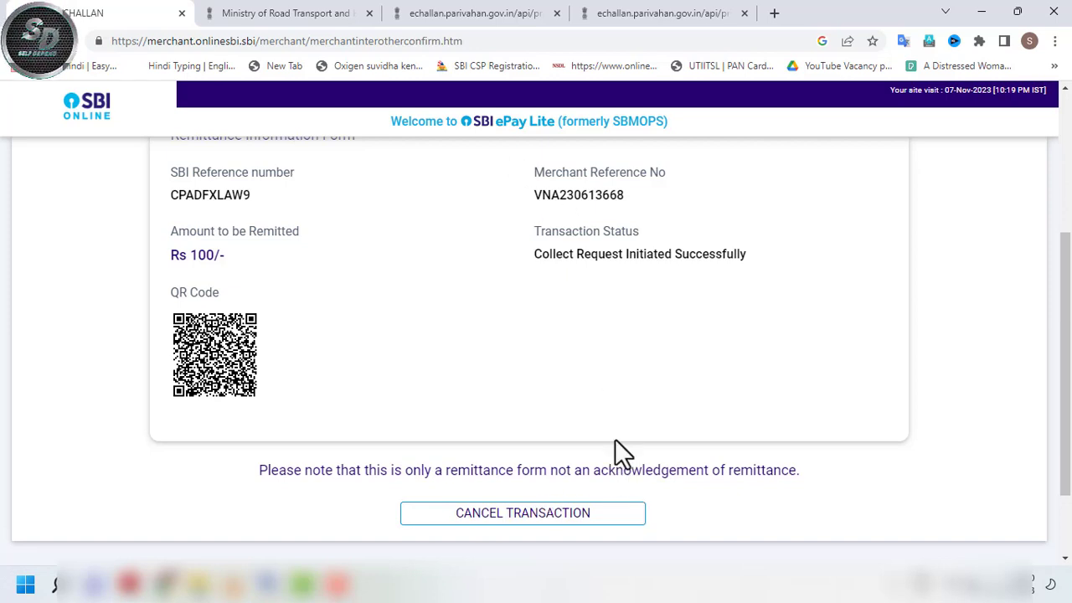
pyautogui.click(445, 10)
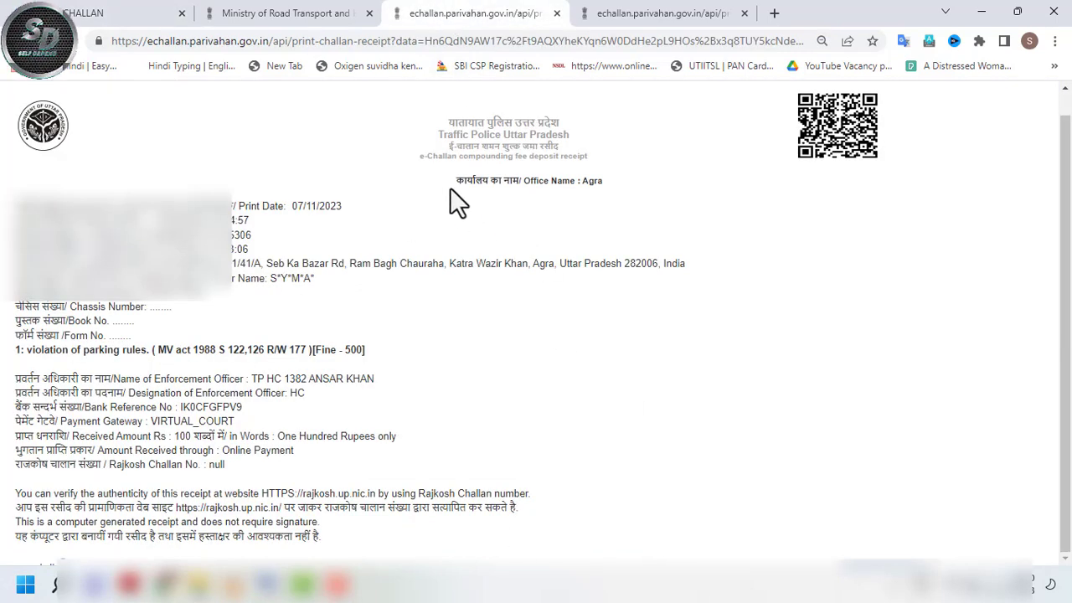
pyautogui.moveTo(420, 158); pyautogui.dragTo(578, 157)
pyautogui.click(637, 163)
pyautogui.moveTo(315, 352)
pyautogui.mouseDown()
pyautogui.moveTo(349, 350)
pyautogui.moveTo(324, 351)
pyautogui.mouseUp()
pyautogui.click(387, 355)
pyautogui.click(413, 365)
pyautogui.moveTo(174, 436); pyautogui.dragTo(226, 437)
pyautogui.click(278, 436)
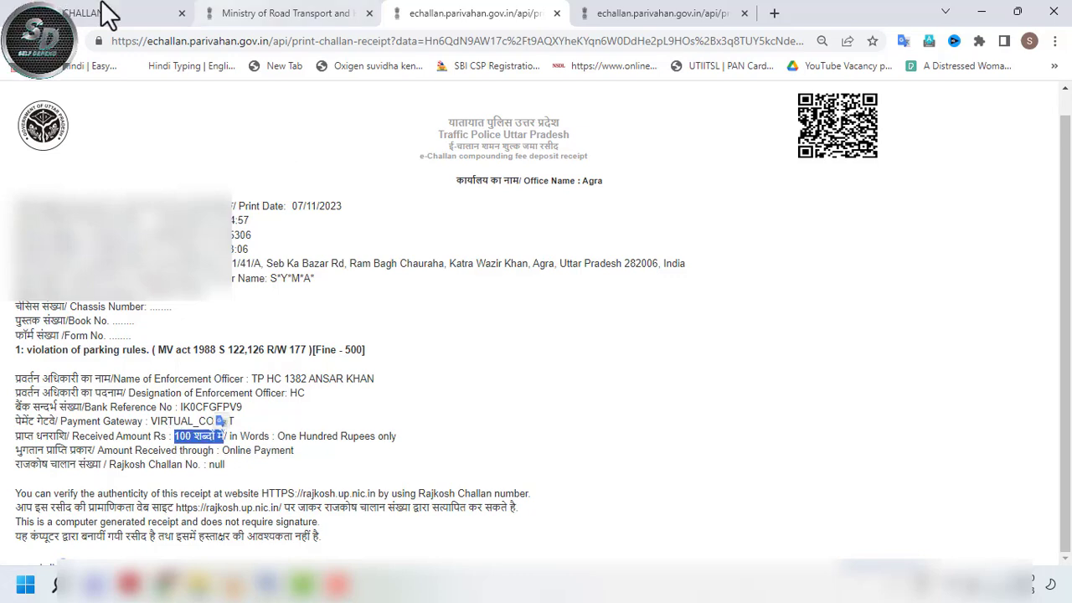
pyautogui.click(160, 11)
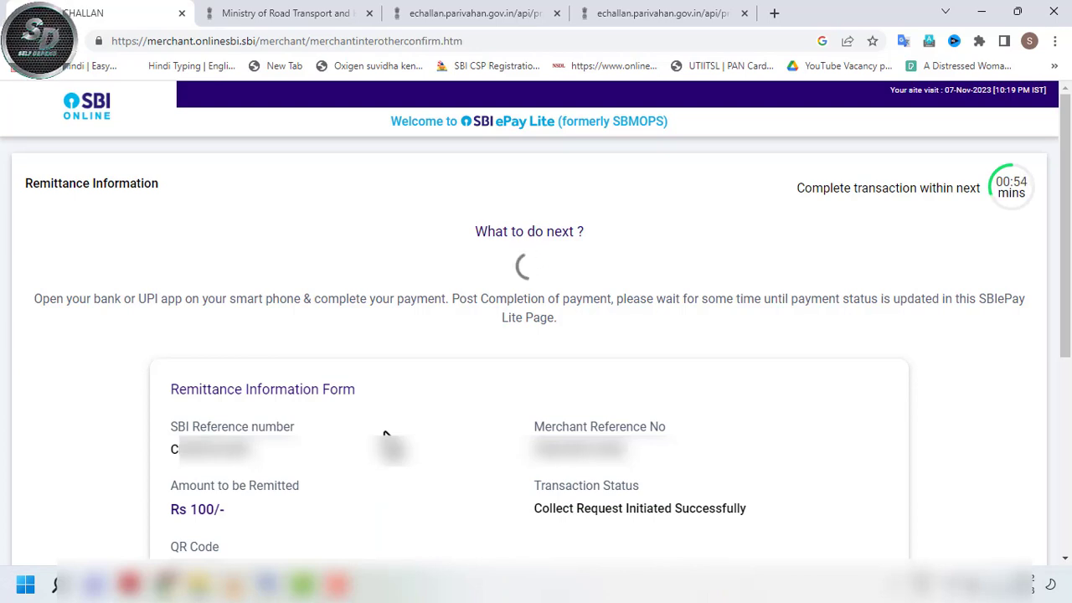
# - Glance at the eChallan challan search page, then return to the SBI ePay Lite payment page
pyautogui.click(327, 13)
pyautogui.scroll(2, 495, 134)
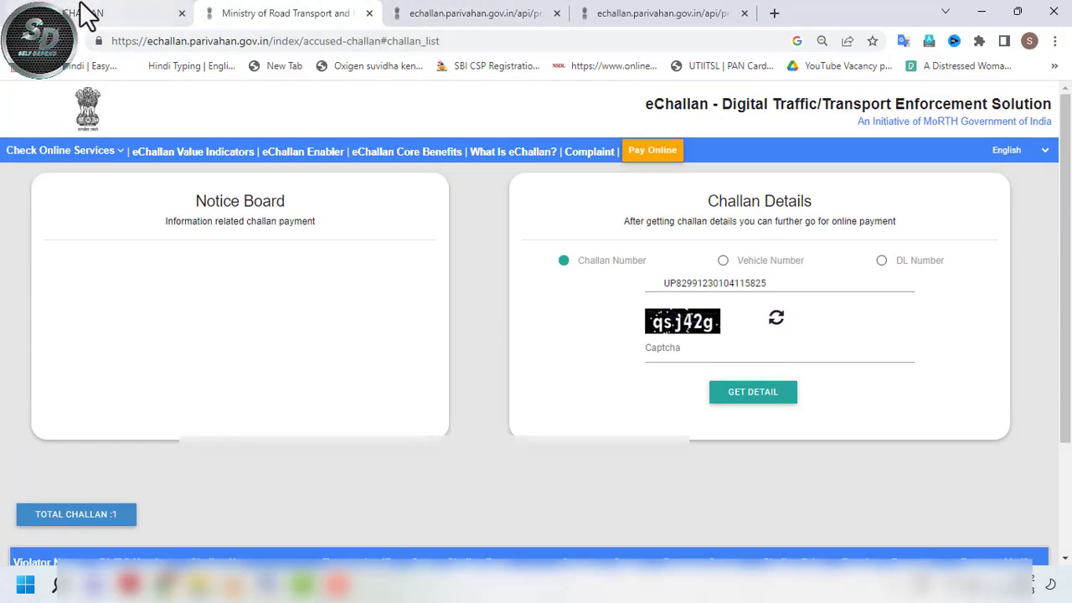
pyautogui.click(91, 15)
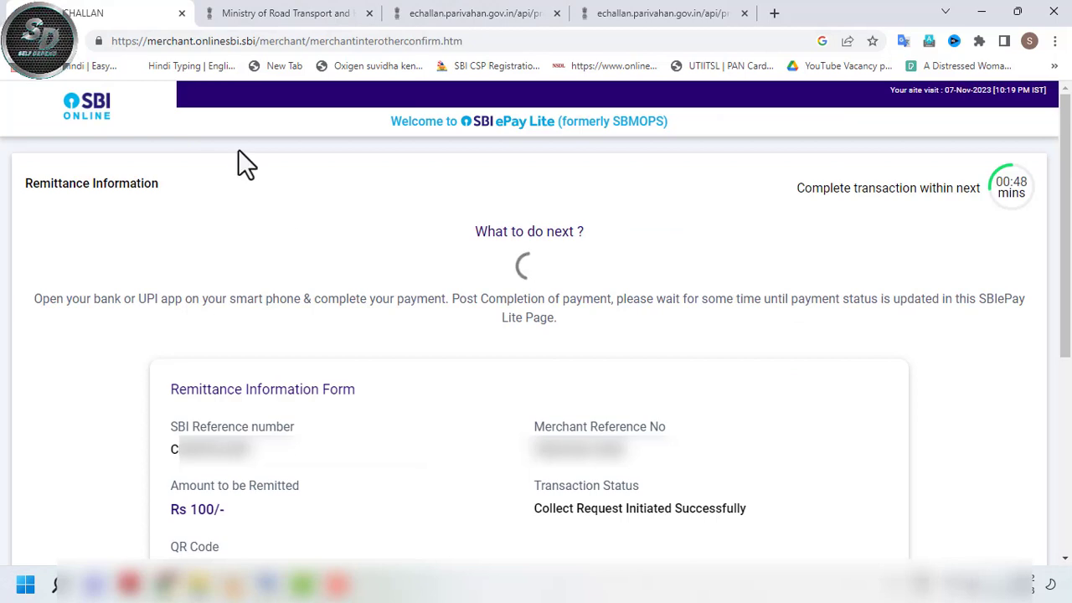